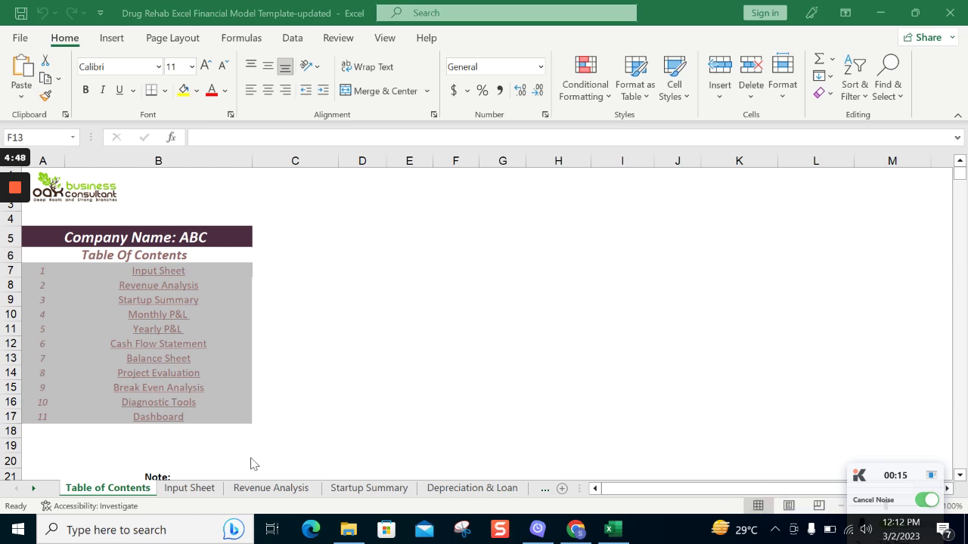
Open the Input Sheet and go from the company start date to the amount invested by the owner
click(189, 488)
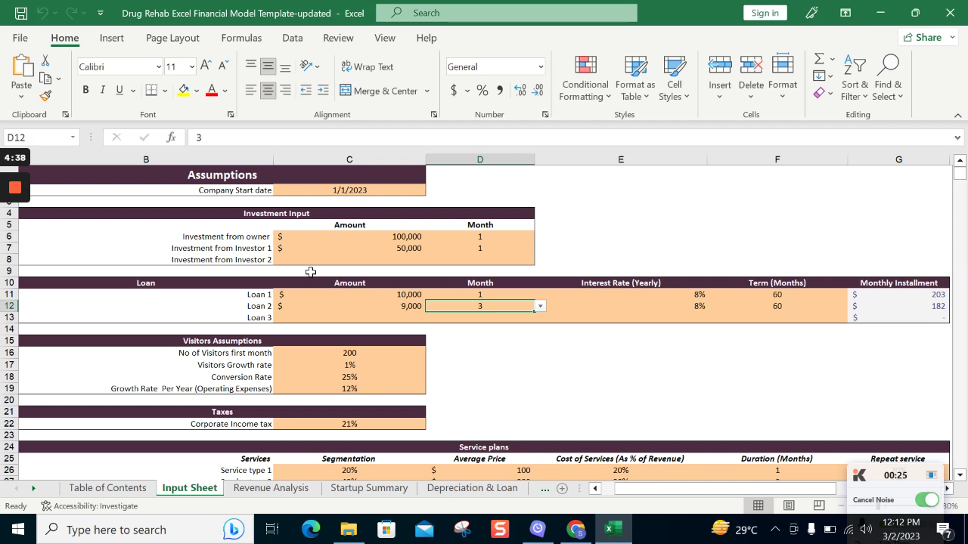
click(337, 188)
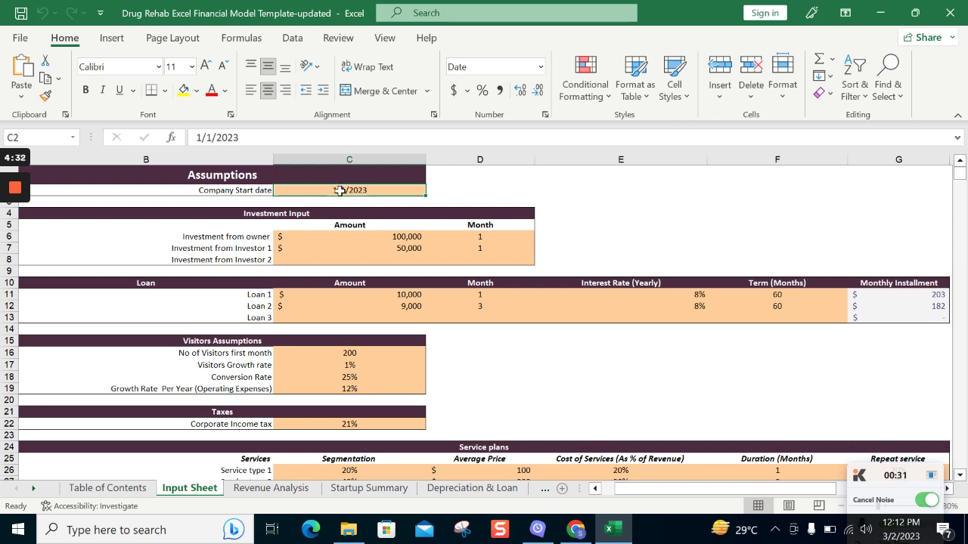
key(Down)
key(Down)
key(Down)
key(Down)
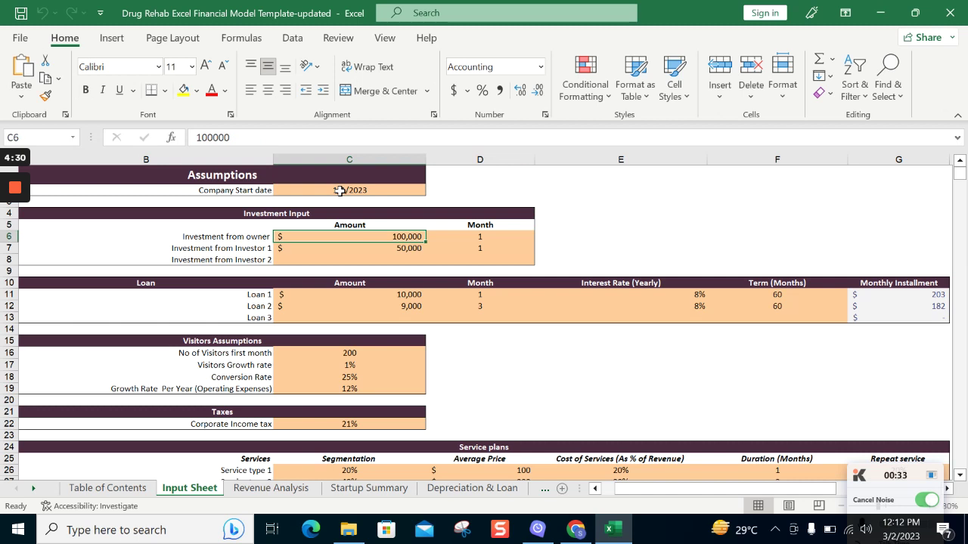
Examine the Investment Input section's amount and month columns and the rows for the owner and Investor 1
key(Up)
key(Up)
key(Down)
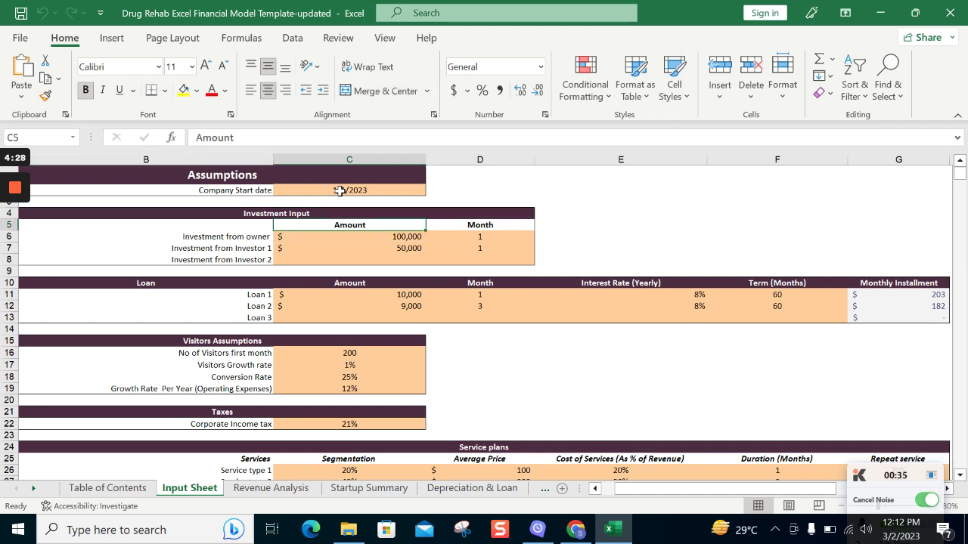
key(Right)
key(Down)
key(Left)
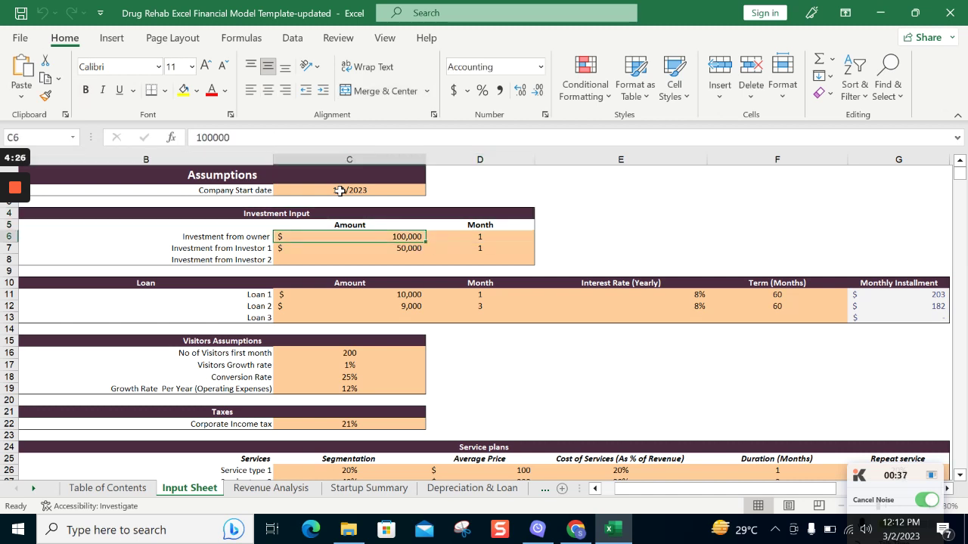
key(Left)
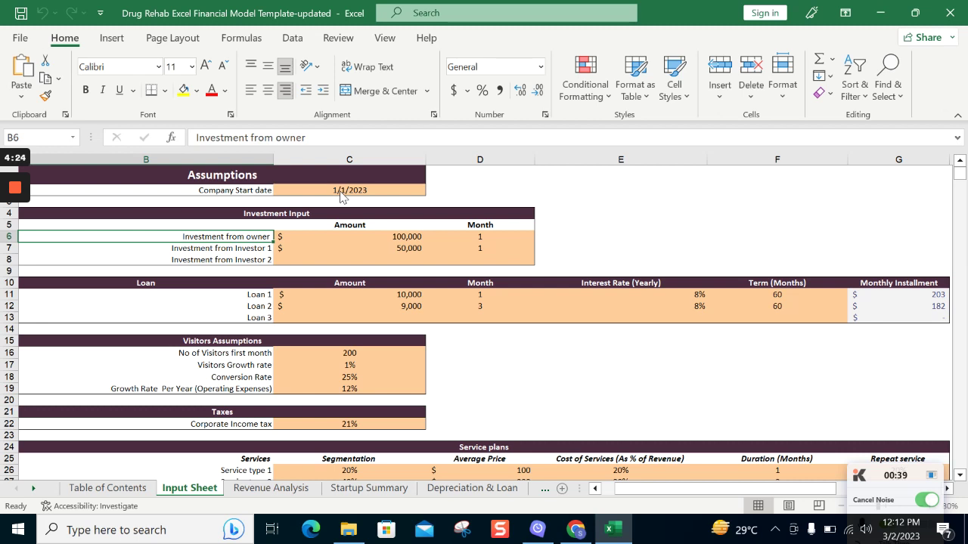
key(Down)
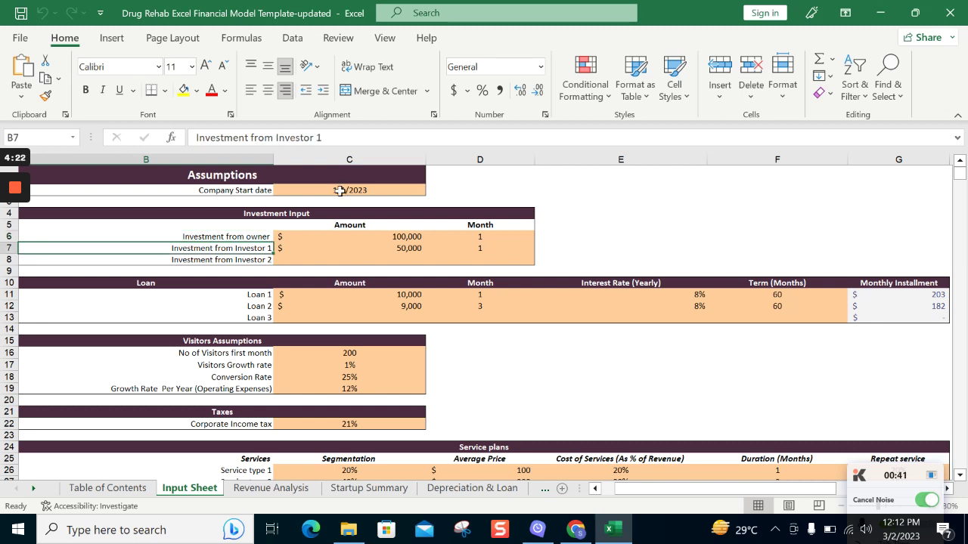
key(Up)
key(Down)
Examine Loan 1 in the Loan table across its amount, month, yearly interest rate and term in months
key(Right)
key(Down)
key(Down)
key(Down)
key(Left)
key(Down)
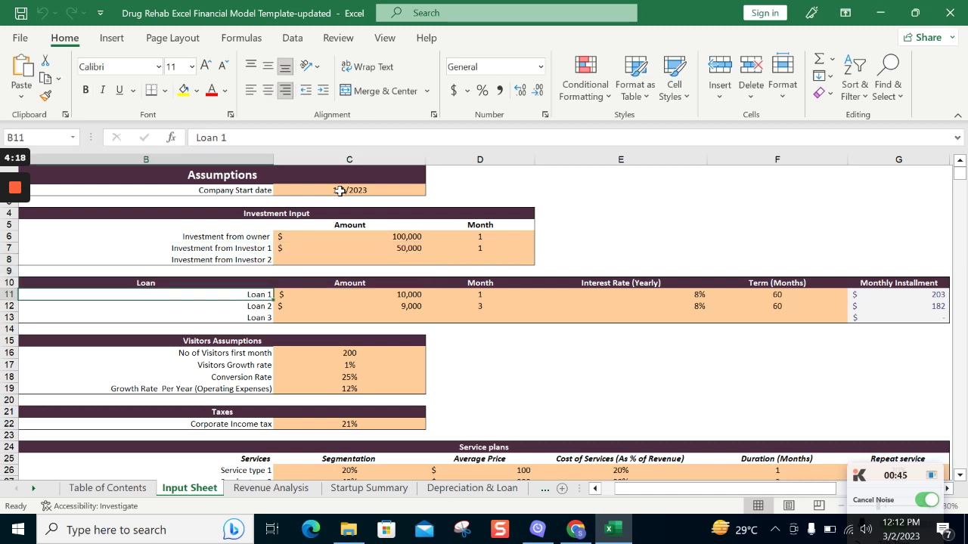
key(Right)
key(Right)
key(Right)
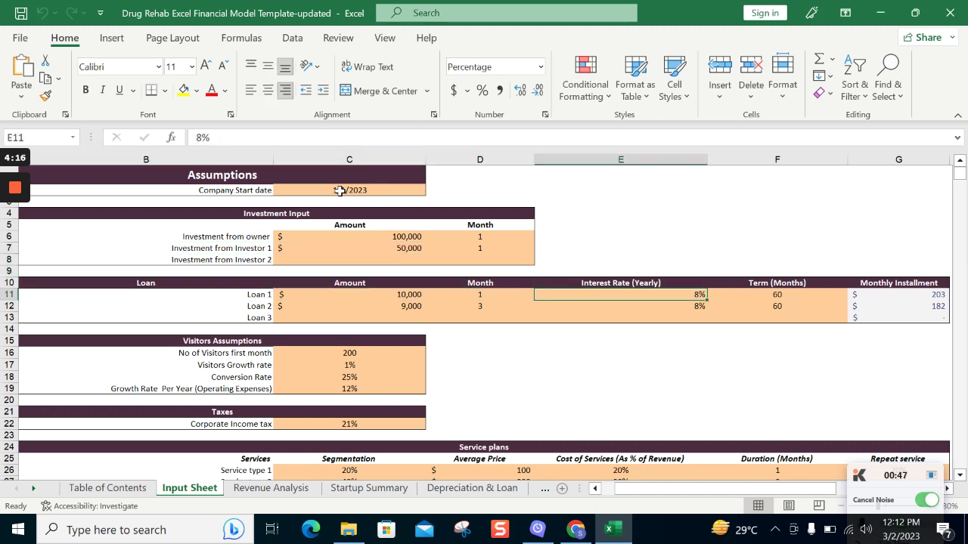
key(Right)
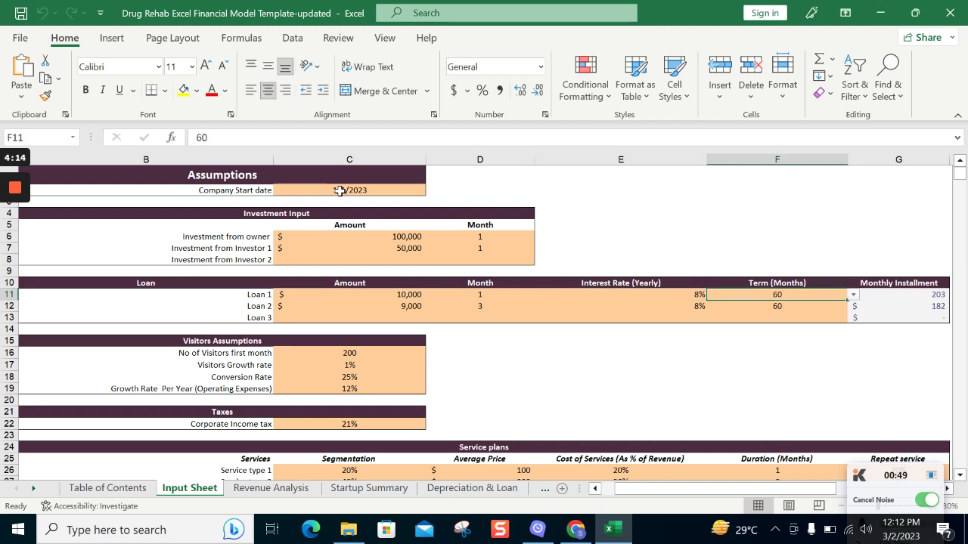
Examine the Visitors Assumptions: first-month visitors, visitors growth rate, conversion rate and yearly growth rate of operating expenses
key(Left)
key(Left)
key(Left)
key(Left)
key(Down)
key(Down)
key(Down)
key(Down)
key(Down)
key(Down)
key(Down)
key(Down)
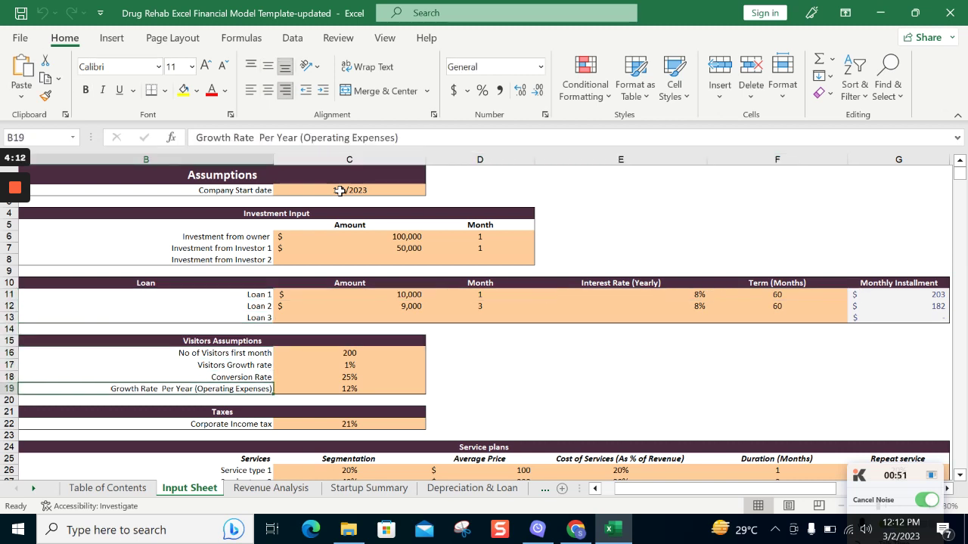
key(Up)
key(Up)
key(Up)
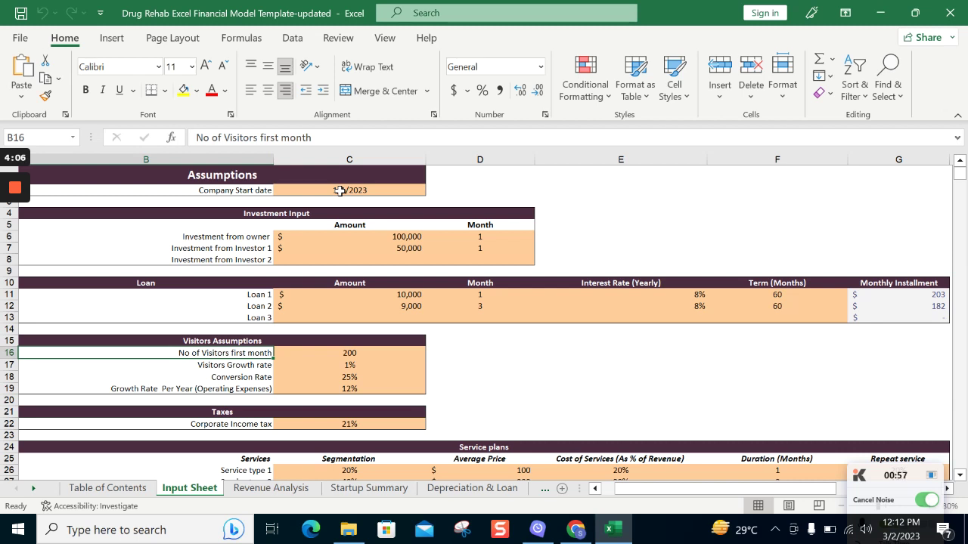
key(Right)
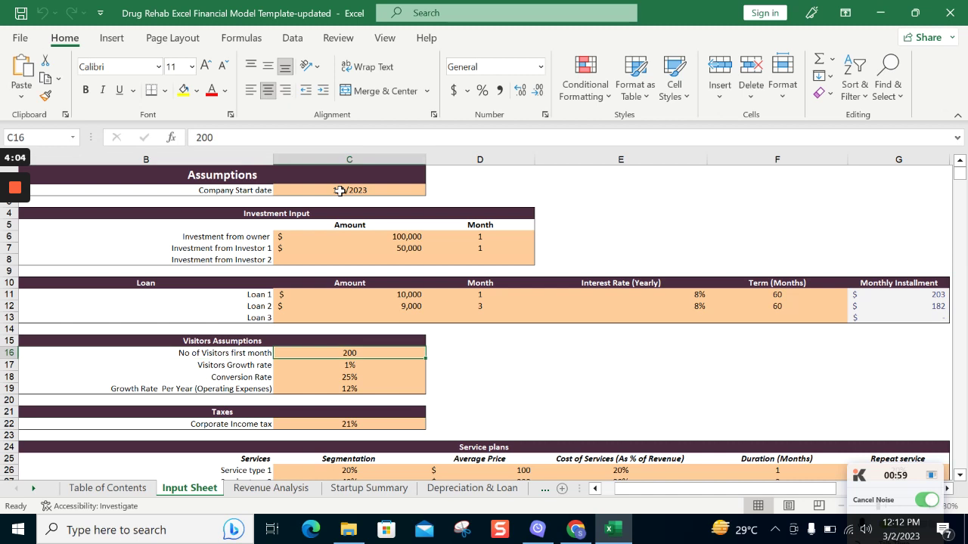
key(Down)
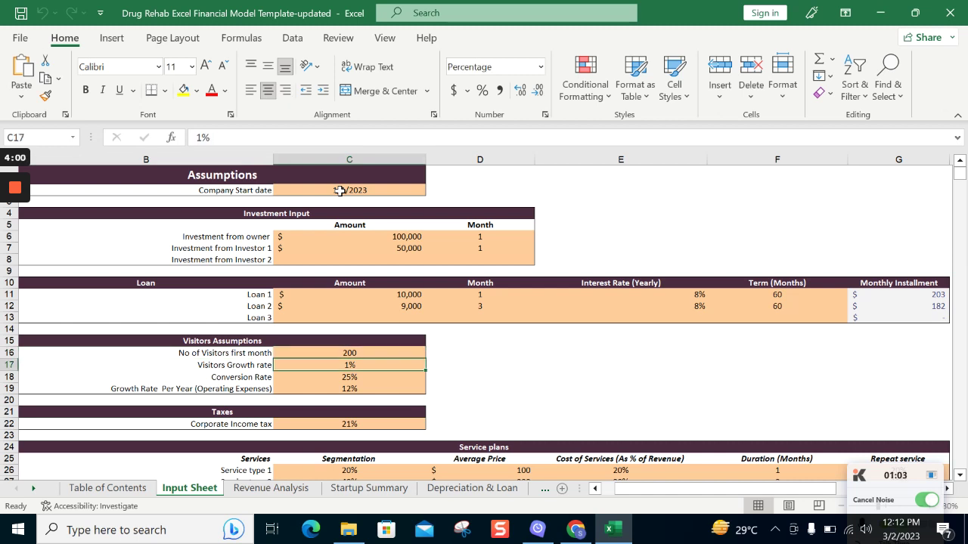
key(Down)
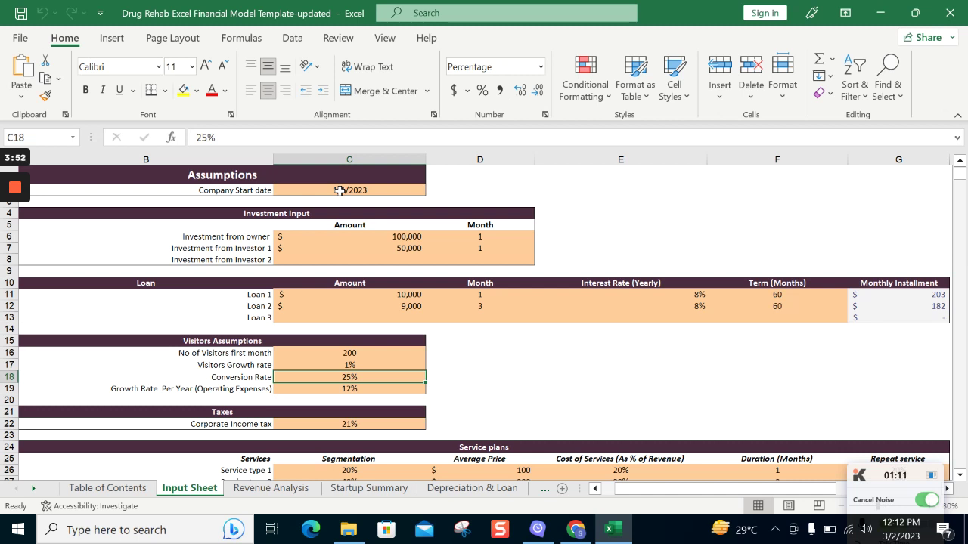
key(Down)
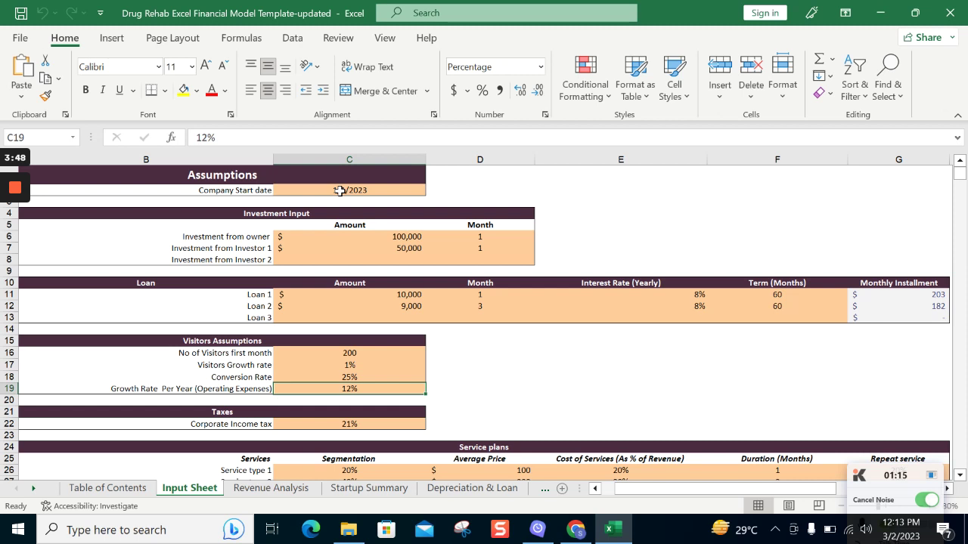
Go past the Taxes section to the Service plans table and examine the segmentation of the services
key(Down)
key(Down)
key(Down)
key(Down)
key(Down)
key(Down)
key(Down)
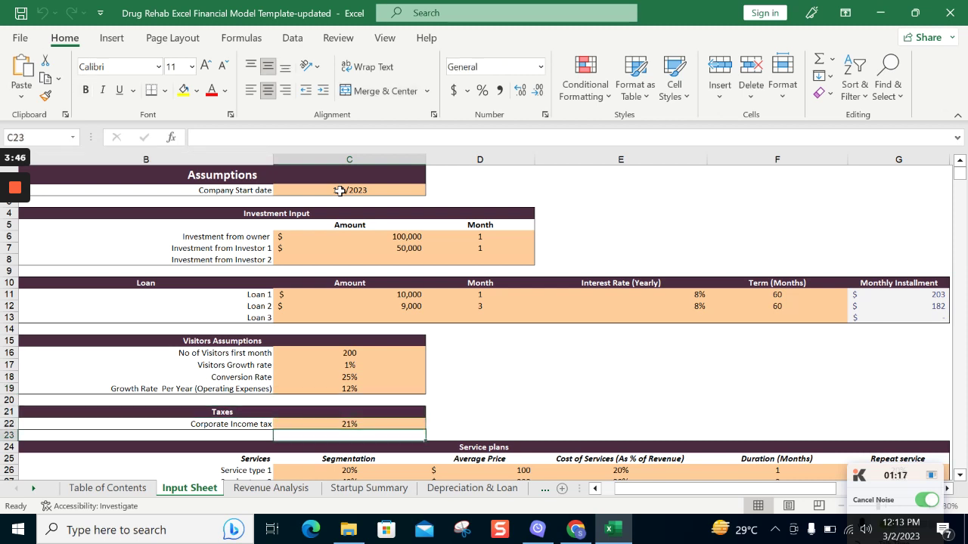
key(Down)
key(Down)
key(Down)
key(Down)
key(Down)
key(Down)
key(Up)
key(Up)
key(Up)
key(Up)
key(Up)
key(Up)
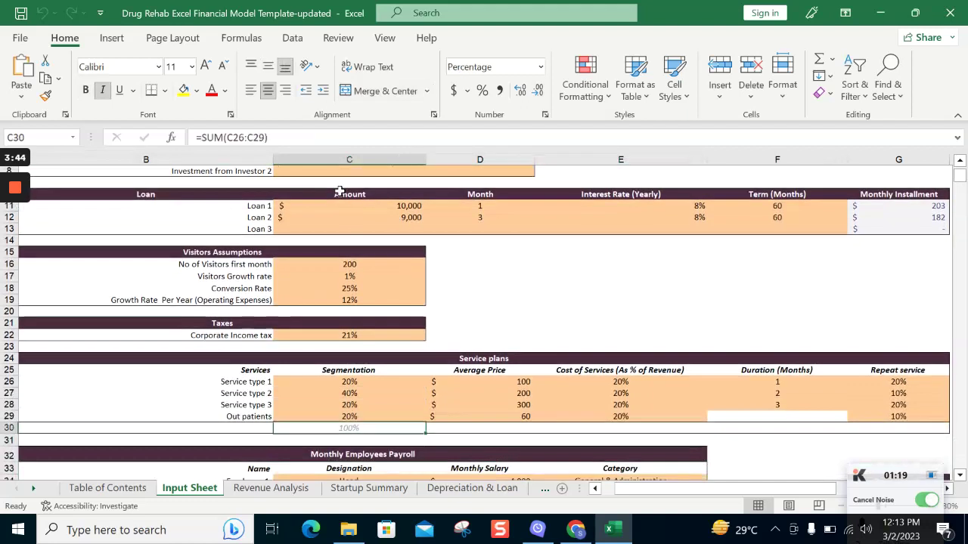
key(Left)
key(Right)
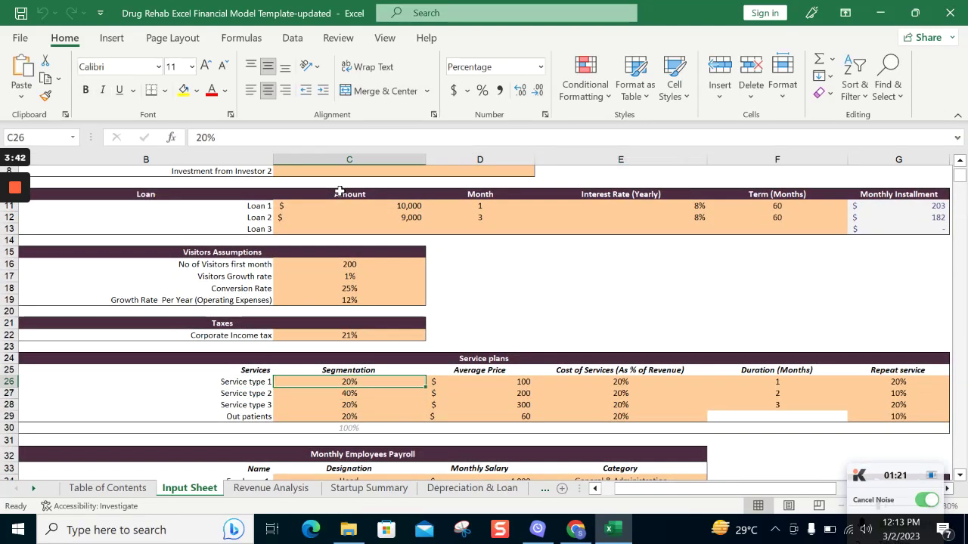
Examine Service type 1's average price, cost of services, duration in months and repeat service rate
key(Right)
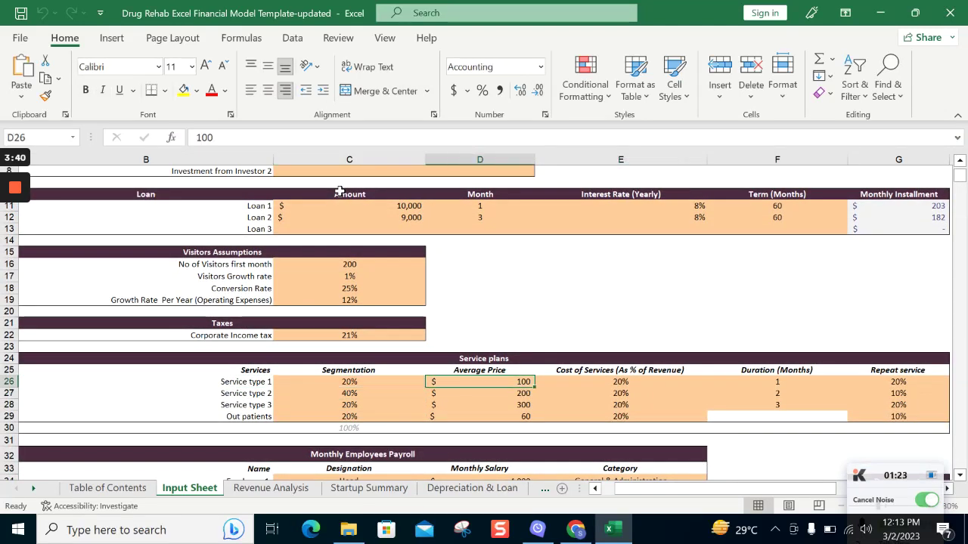
key(Right)
key(Right)
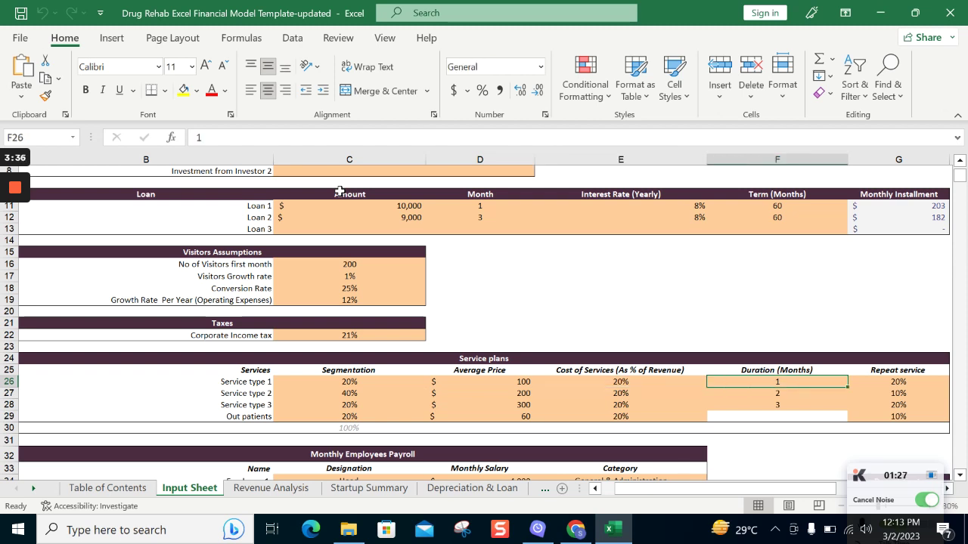
key(Right)
key(Right)
key(Left)
key(Left)
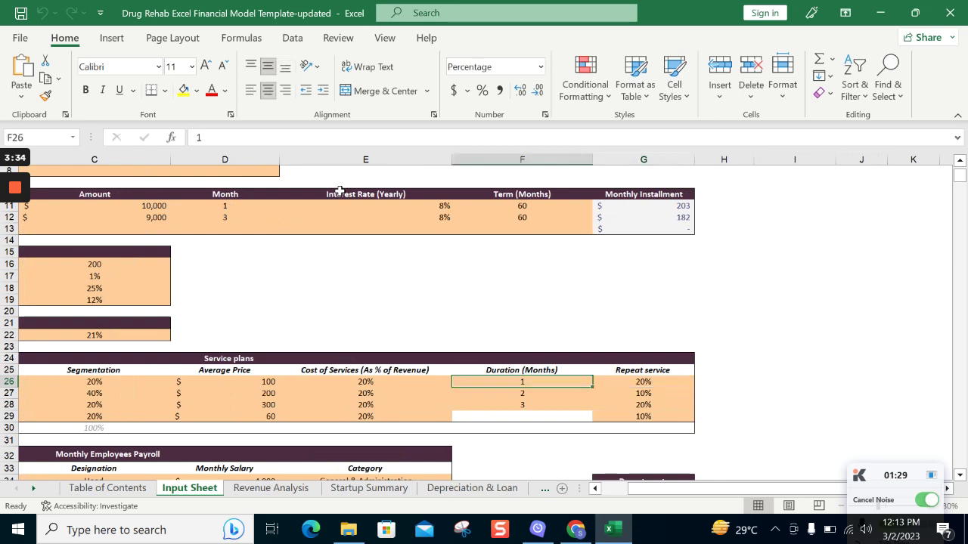
key(Left)
key(Left)
key(Right)
key(Right)
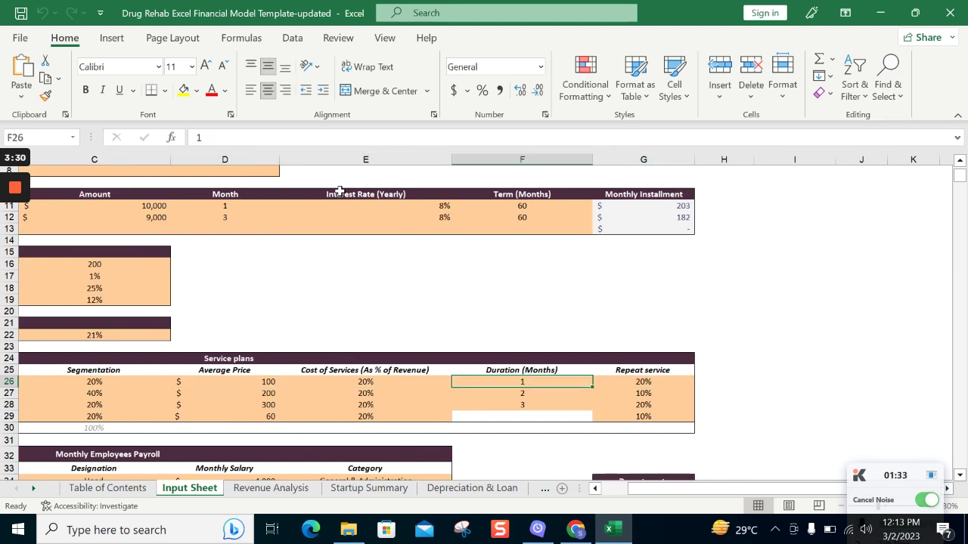
key(Right)
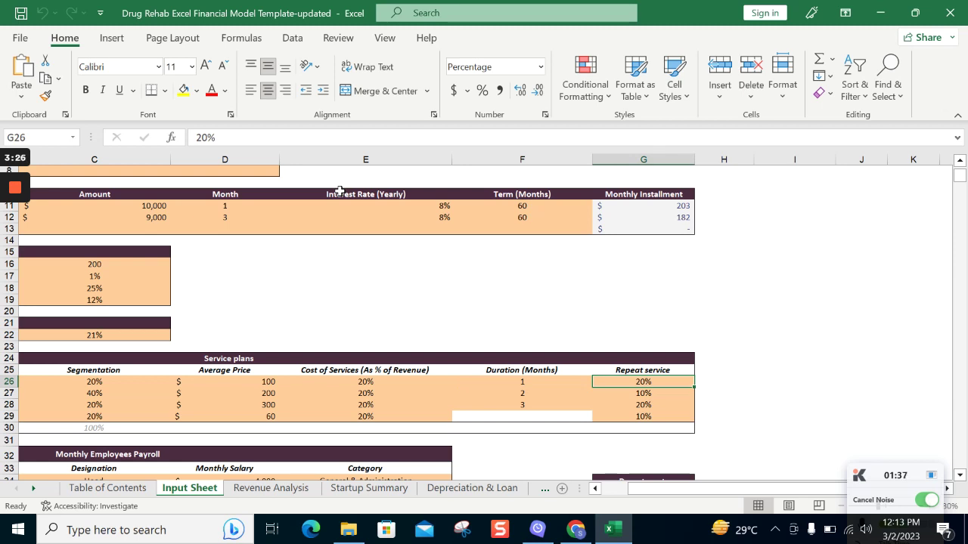
key(Left)
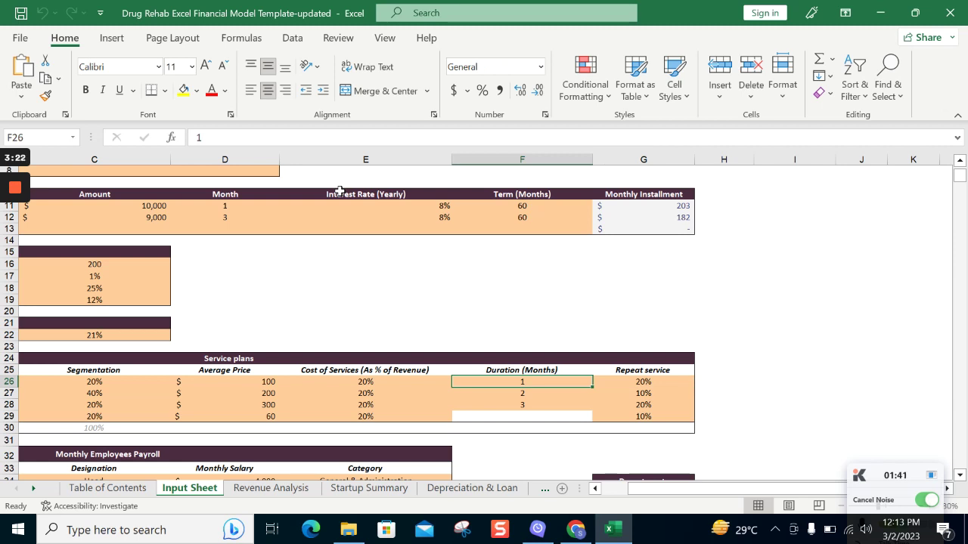
Go down past the Out patients row and look through the employee names in the Monthly Employees Payroll table
key(Left)
key(Left)
key(Left)
key(Left)
key(Down)
key(Down)
key(Down)
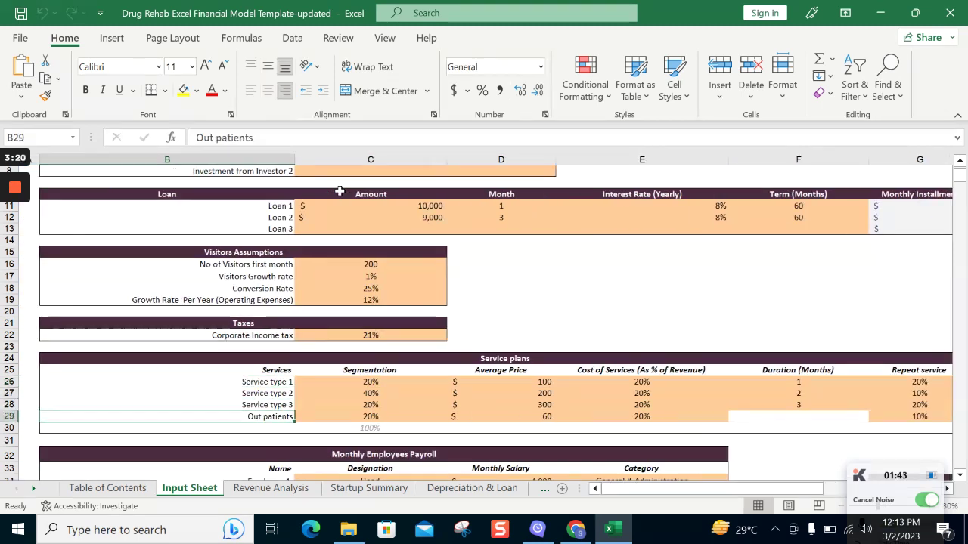
key(Down)
key(Down)
key(Down)
key(Down)
key(Down)
key(Down)
key(Down)
key(Down)
key(Down)
key(Down)
key(Down)
key(Down)
key(Down)
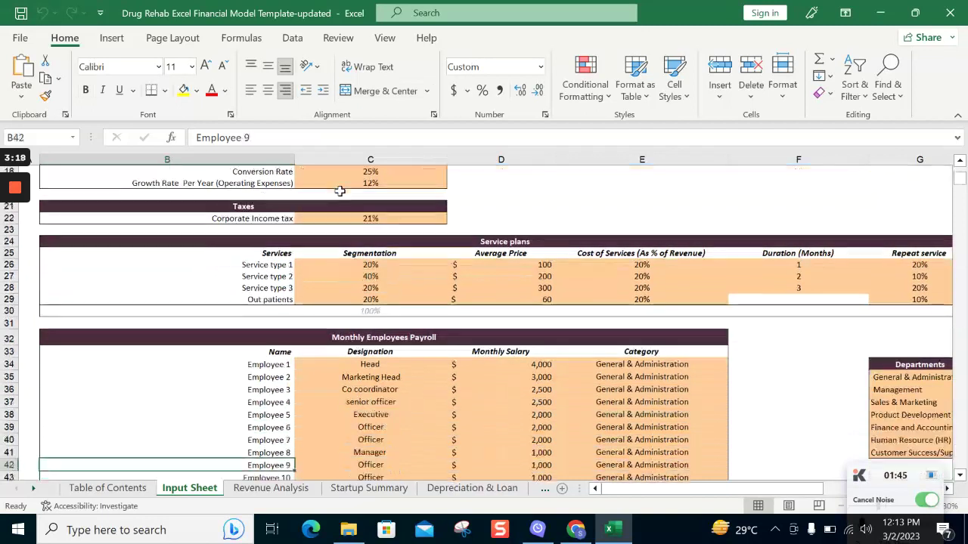
key(Down)
key(Down)
key(Down)
Examine the designation, monthly salary and category columns of the Monthly Employees Payroll table
key(Right)
key(Up)
key(Up)
key(Up)
key(Up)
key(Up)
key(Up)
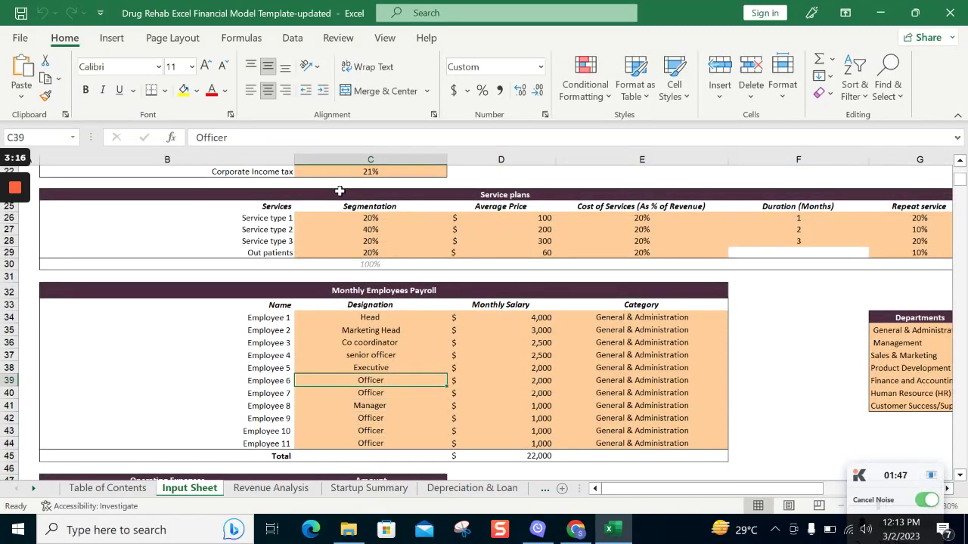
key(Up)
key(Up)
key(Up)
key(Right)
key(Right)
key(Up)
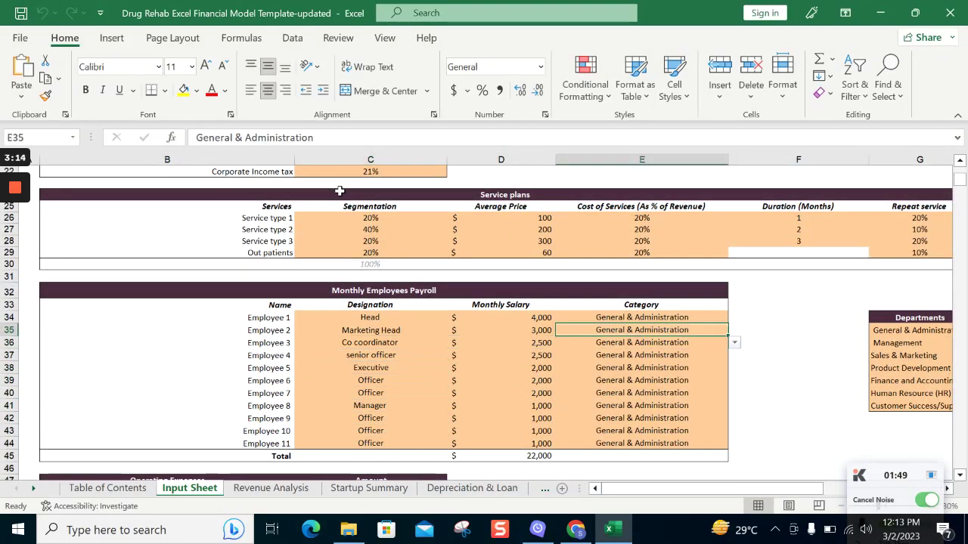
key(Left)
key(Up)
key(Right)
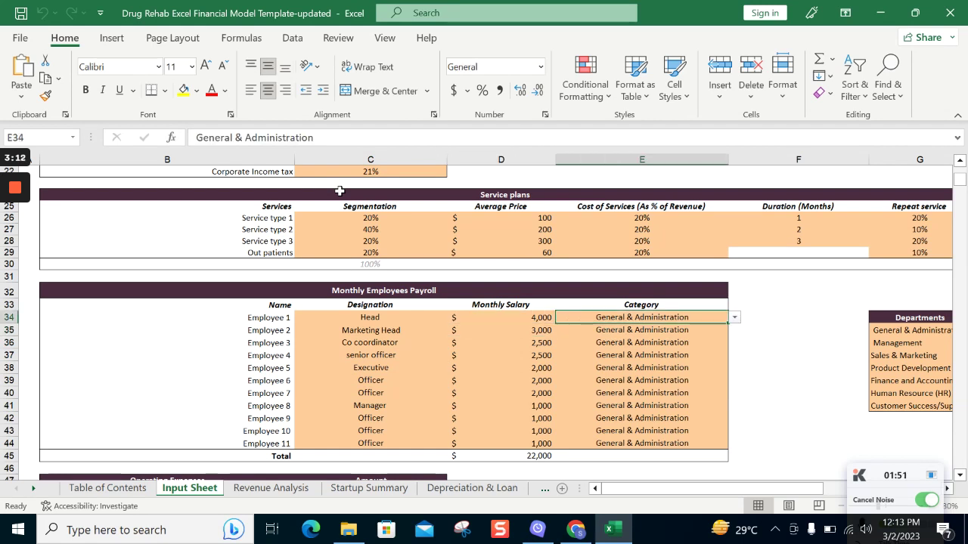
Go below the payroll total and look through the items and amounts of the Operating Expenses table
key(Left)
key(Left)
key(Left)
key(Down)
key(Down)
key(Down)
key(Down)
key(Down)
key(Down)
key(Down)
key(Down)
key(Down)
key(Down)
key(Down)
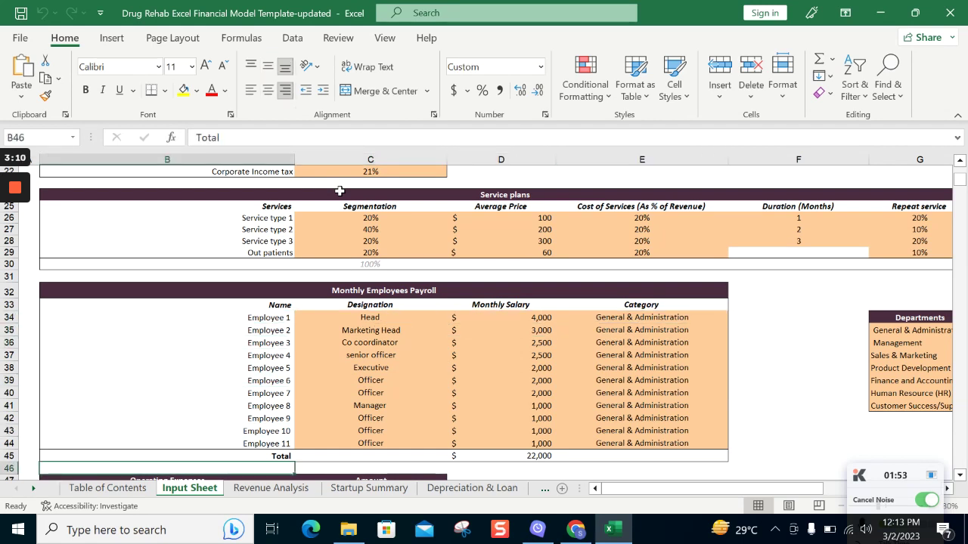
key(Down)
key(Down)
key(Down)
key(Down)
key(Down)
key(Down)
key(Down)
key(Down)
key(Down)
key(Down)
key(Down)
key(Down)
key(Down)
key(Right)
key(Up)
key(Up)
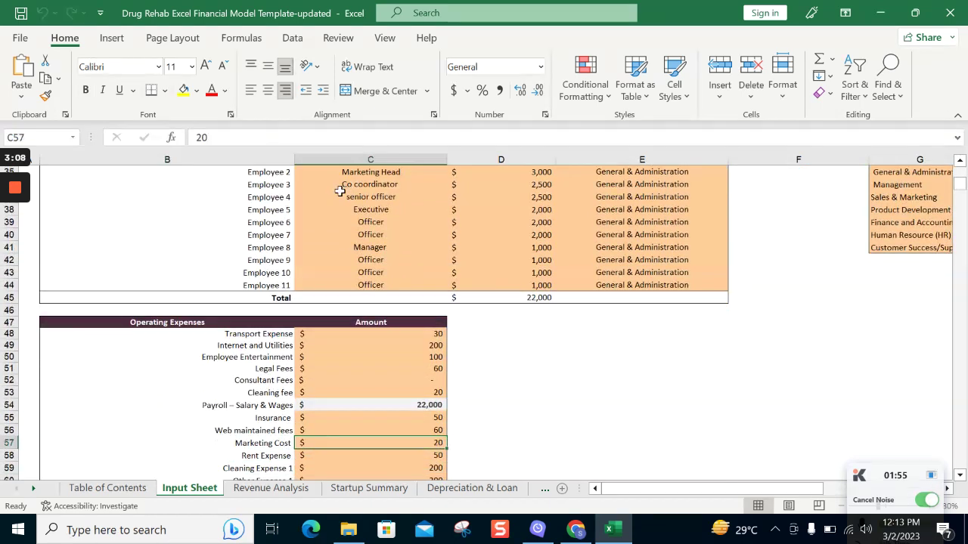
Look through the rest of the Operating Expenses table, from Rent Expense to Other Expense 4
key(Down)
key(Down)
key(Down)
key(Down)
key(Down)
key(Down)
key(Down)
key(Down)
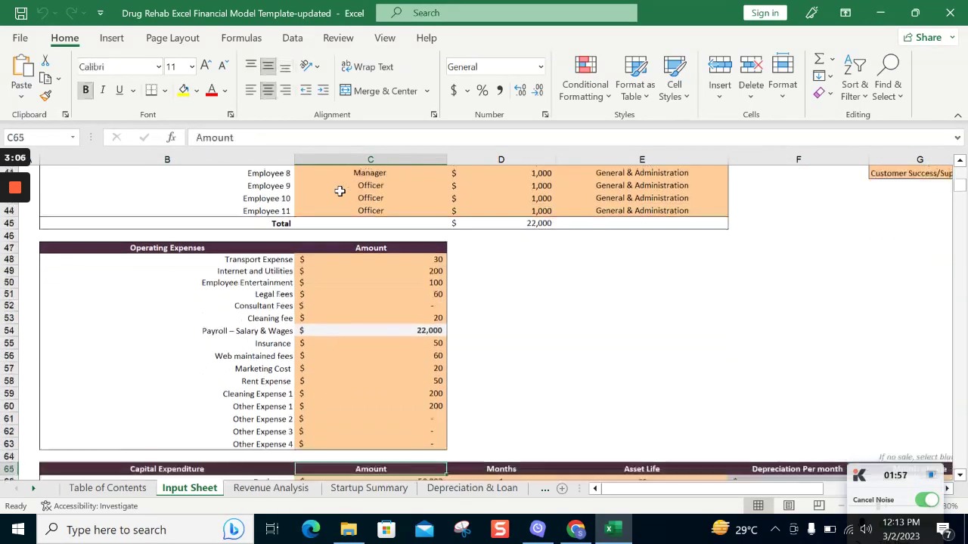
Look through the Capital Expenditure items and their amounts, continuing down to the Accounts Payable Days section
key(Down)
key(Down)
key(Down)
key(Down)
key(Down)
key(Down)
key(Down)
key(Down)
key(Down)
key(Up)
key(Up)
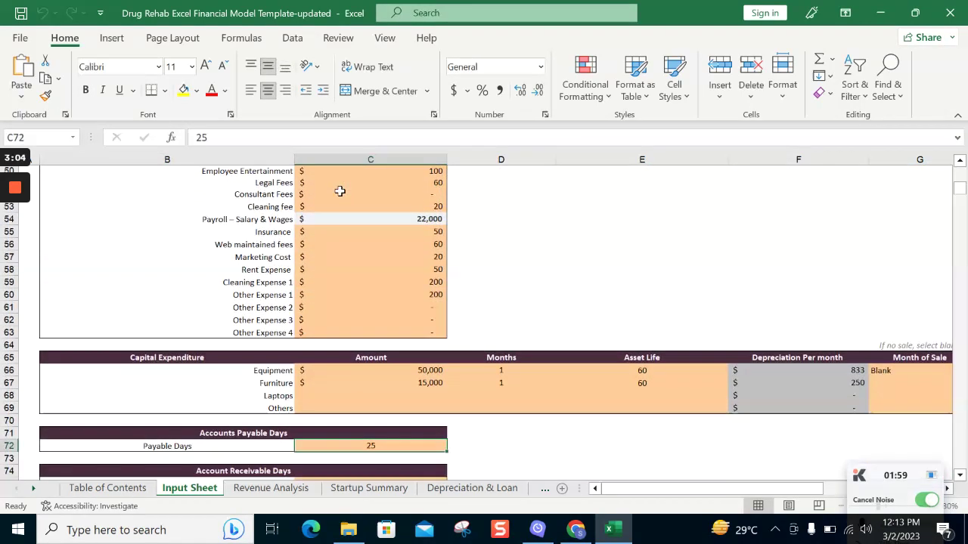
Examine the Equipment row of the Capital Expenditure table across its months, asset life, monthly depreciation, month of sale and sales proceeds
key(Up)
key(Up)
key(Up)
key(Up)
key(Up)
key(Up)
key(Right)
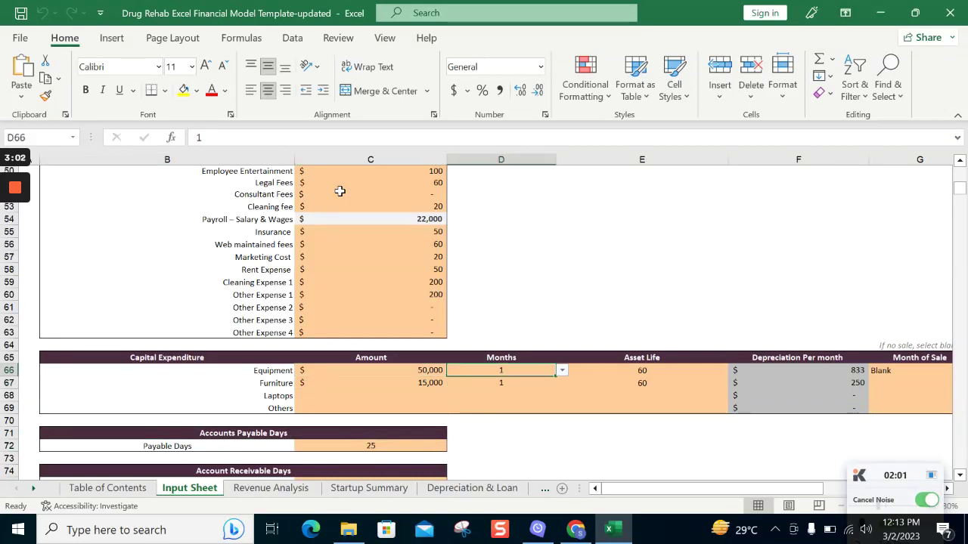
key(Right)
key(Right)
key(Right)
key(Right)
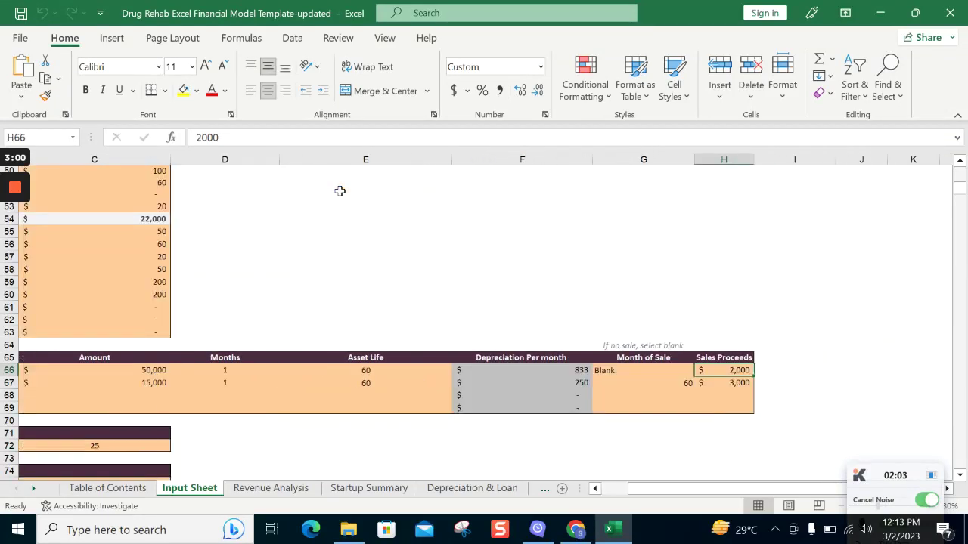
key(Left)
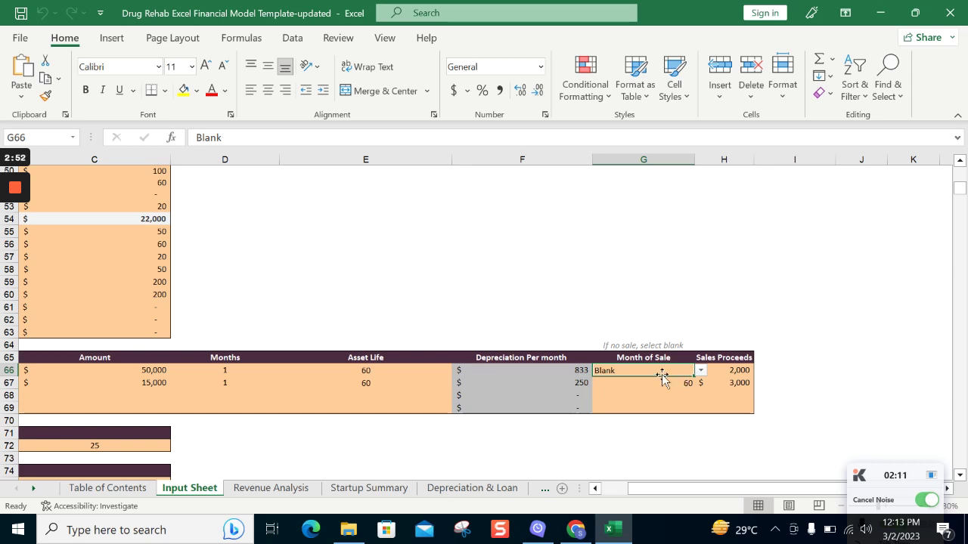
Compare the asset life of Furniture and Equipment with the Equipment's month of sale
click(391, 382)
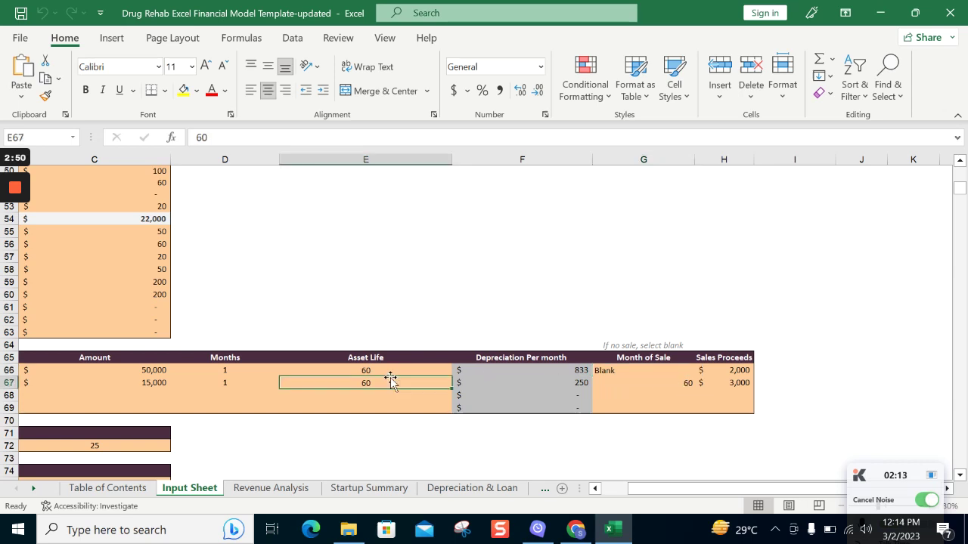
click(389, 373)
key(Right)
key(Right)
Try 1 as the Furniture asset's Month of Sale, and set it to Blank
click(659, 384)
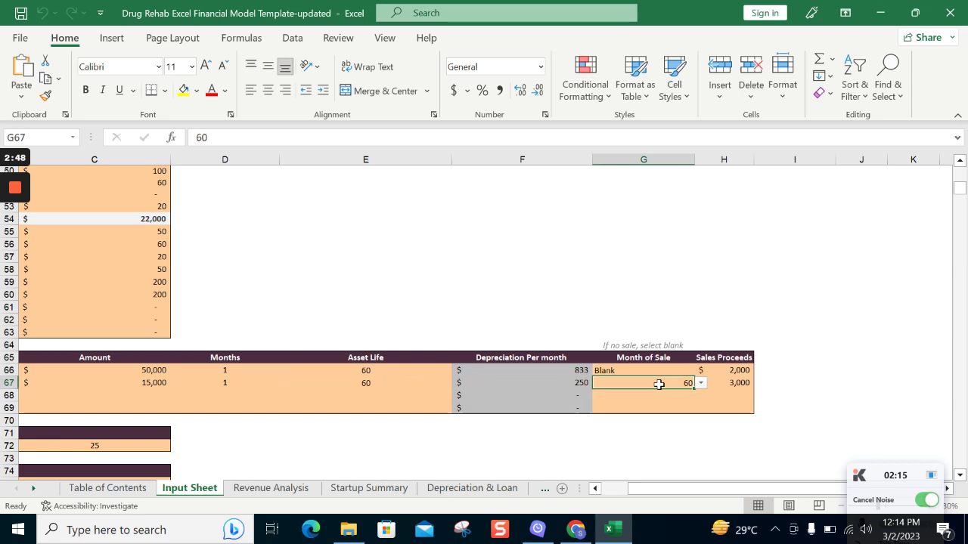
click(701, 383)
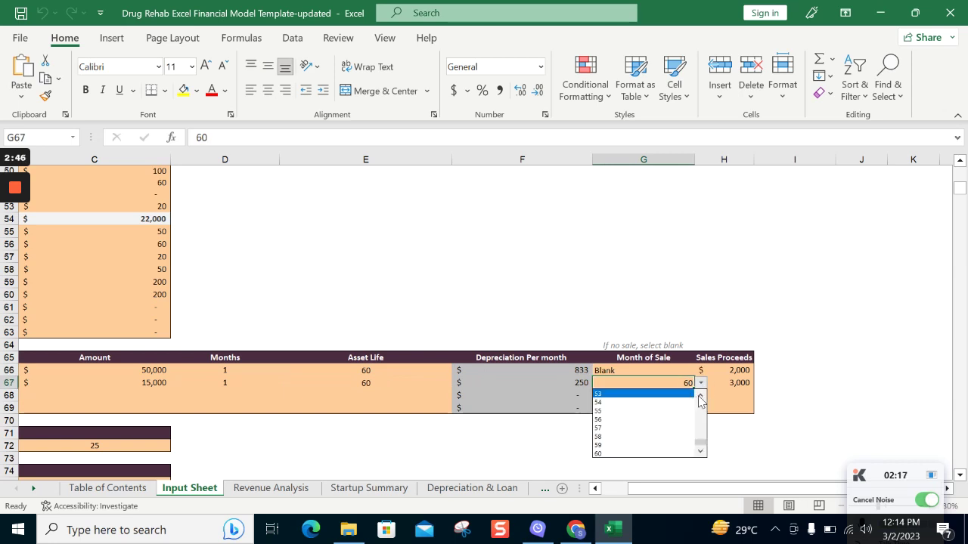
scroll(701, 401, up, 3)
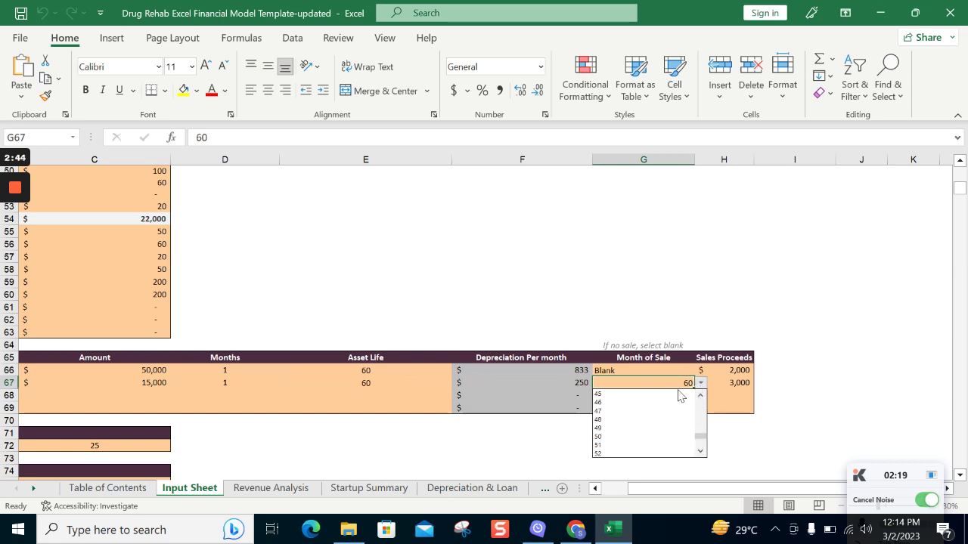
click(646, 405)
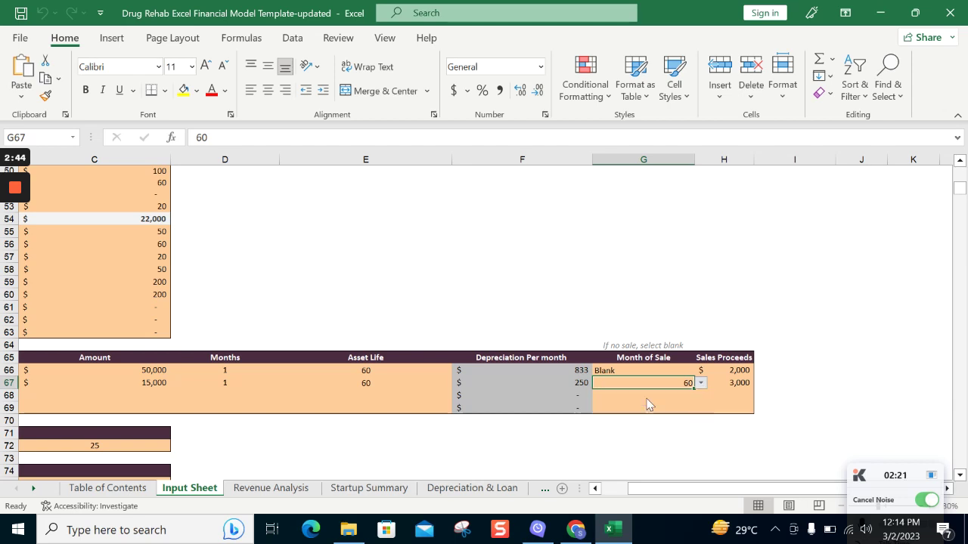
text(1)
click(701, 383)
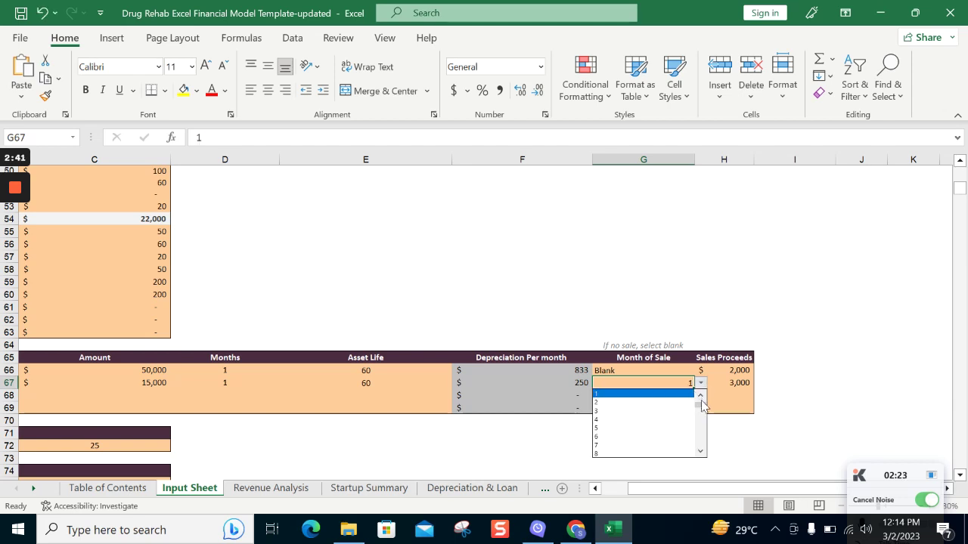
click(701, 395)
click(643, 393)
Go below the Capital Expenditure table and examine the Payable Days and Receivable Days assumptions
click(502, 382)
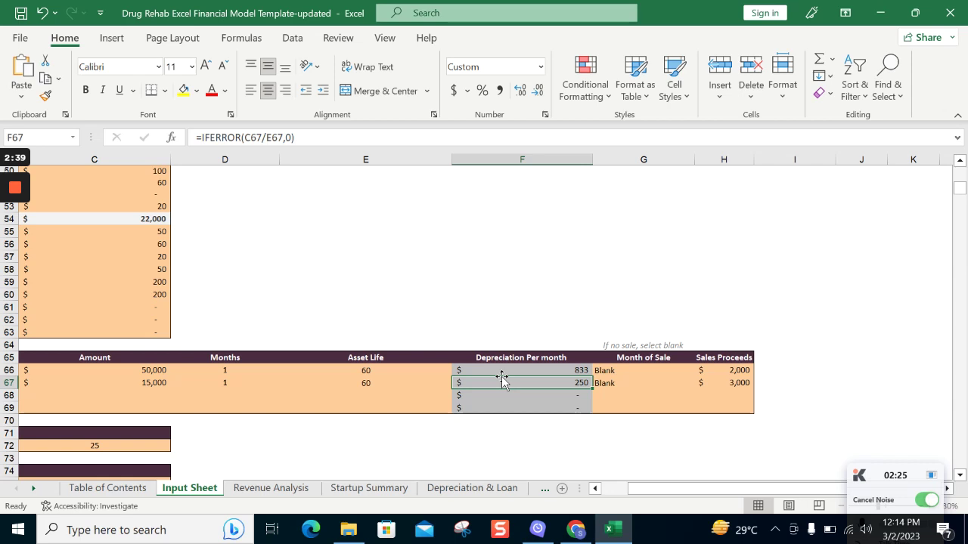
key(Left)
key(Left)
key(Left)
key(Left)
key(Down)
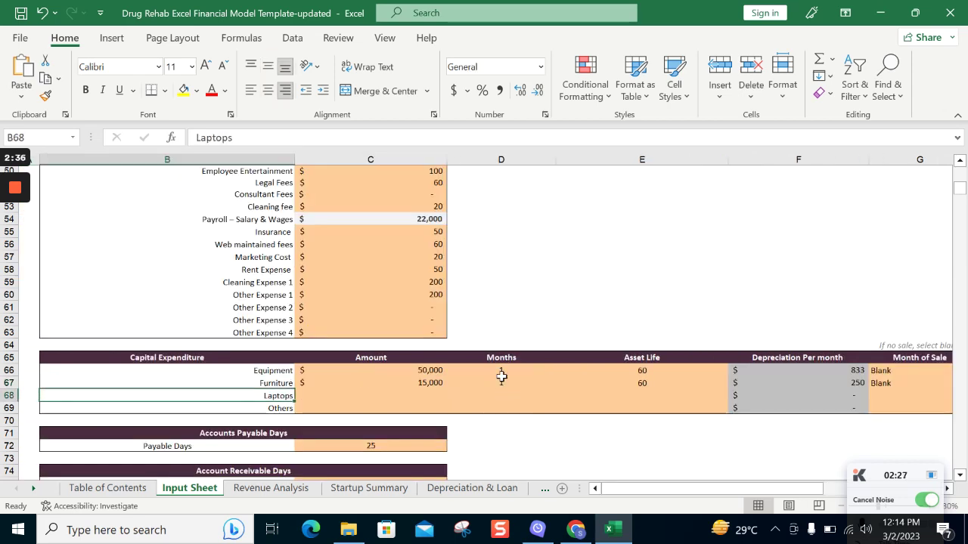
key(Down)
key(Down)
key(Down)
key(Down)
key(Down)
key(Down)
key(Down)
key(Down)
key(Down)
key(Down)
key(Down)
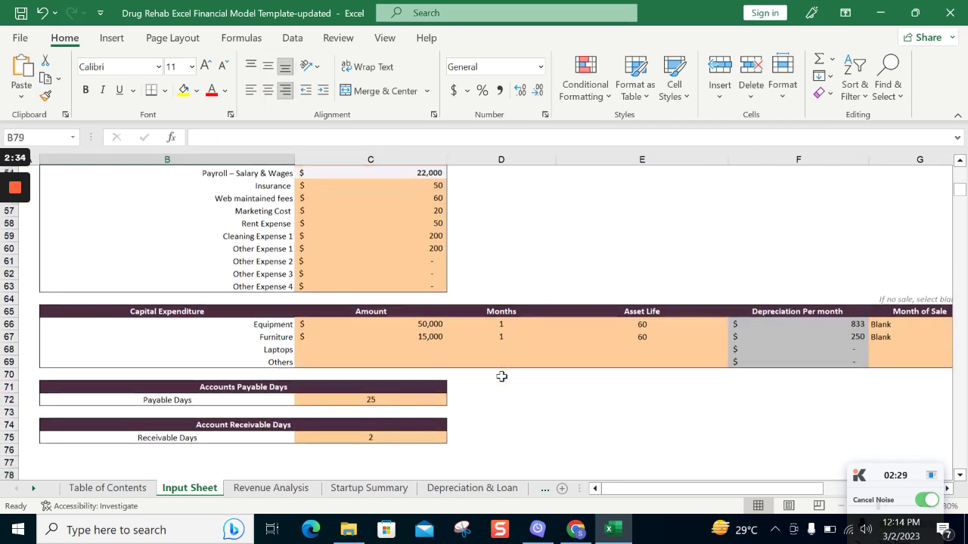
Open the Revenue Analysis sheet and examine the visitors, converted patients and patients by service type
click(270, 488)
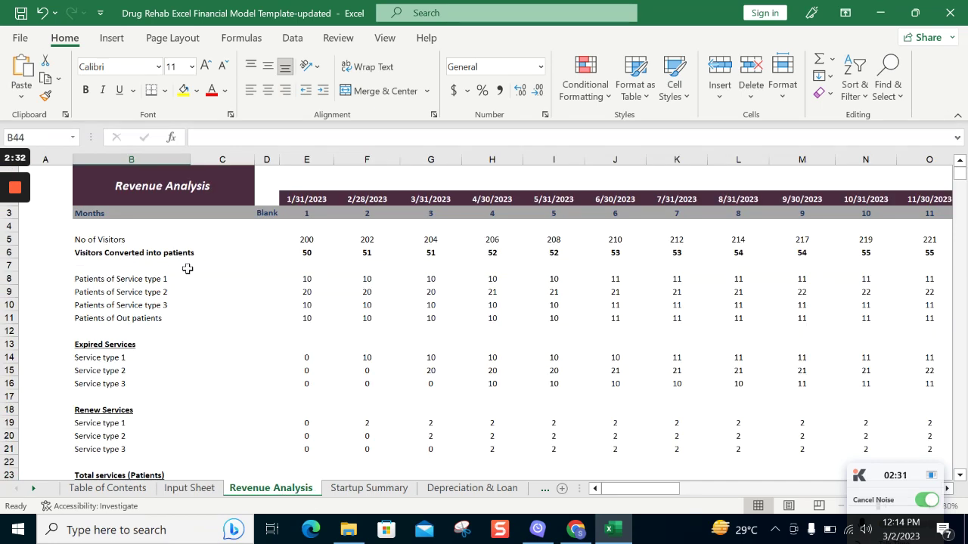
click(117, 238)
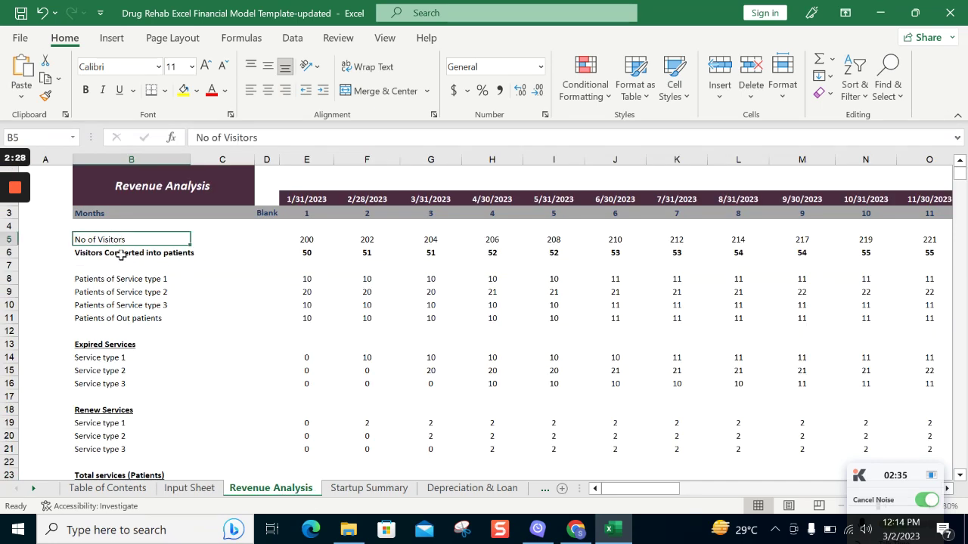
click(119, 252)
click(115, 279)
click(141, 291)
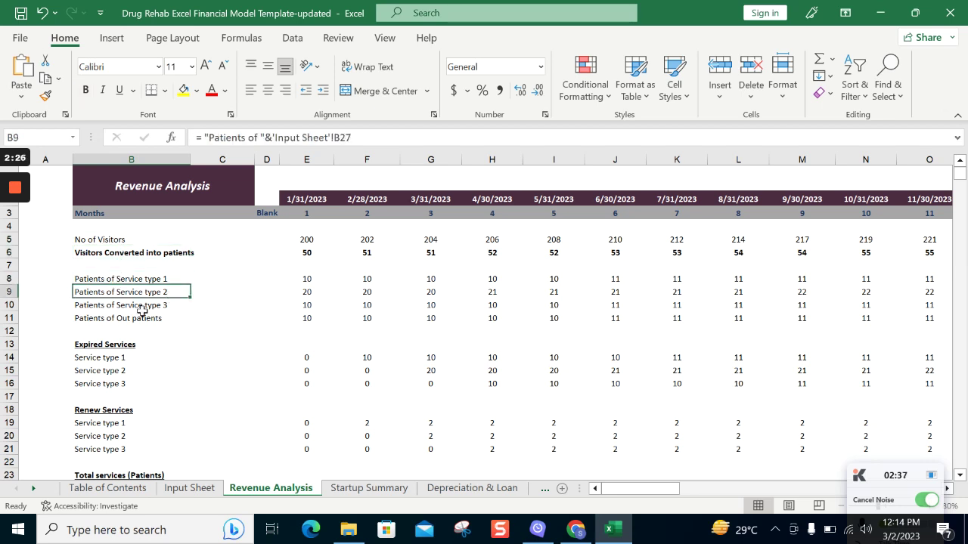
Look through the Expired Services, Renew Services and Total services (Patients) sections of the Revenue Analysis sheet
click(117, 343)
key(Down)
key(Down)
key(Down)
key(Down)
key(Down)
key(Down)
key(Down)
key(Down)
key(Down)
key(Down)
key(Down)
key(Down)
key(Down)
key(Down)
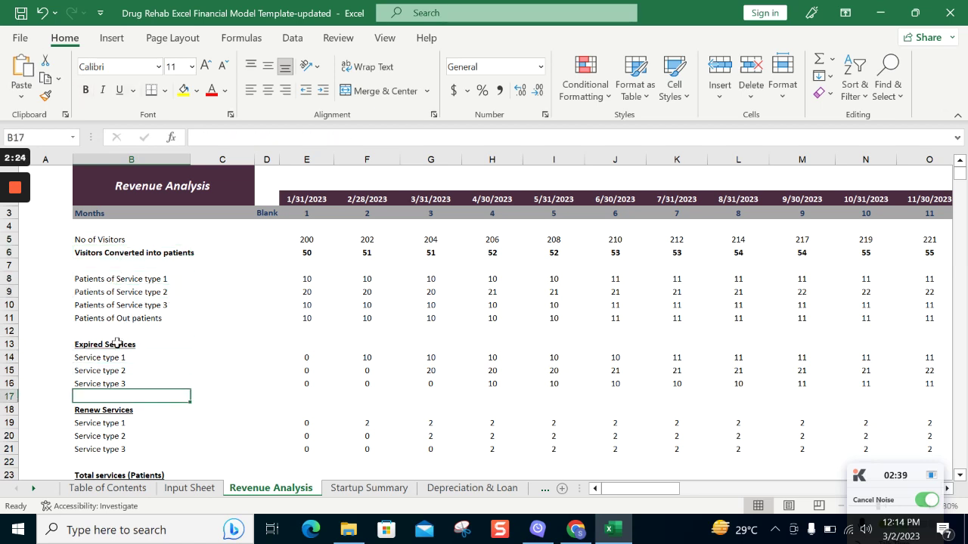
Examine the Revenue and Cost Of Services sections by service type, down past Total Cost Of Services
key(Down)
key(Down)
key(Down)
key(Down)
key(Down)
key(Down)
key(Down)
key(Down)
key(Down)
key(Down)
key(Down)
key(Down)
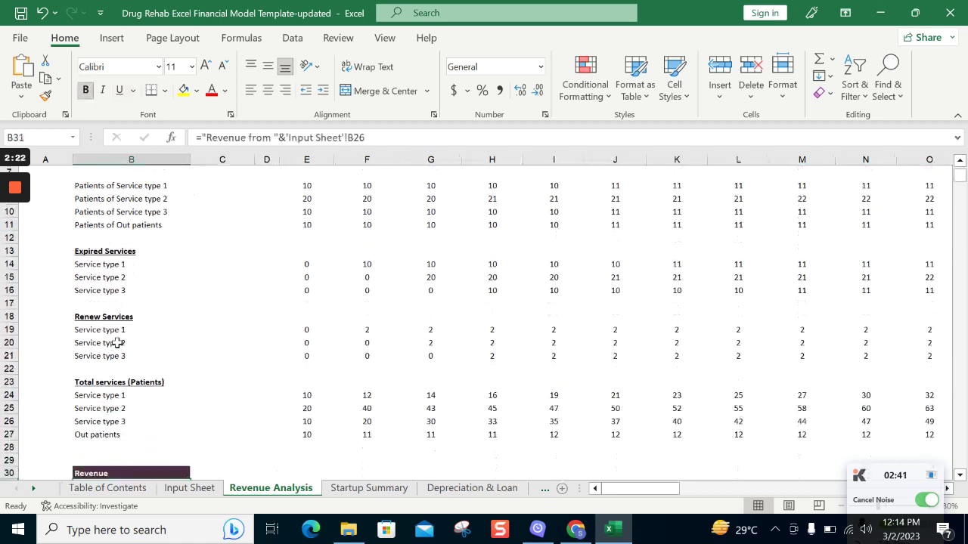
key(Down)
key(Down)
key(Down)
key(Down)
key(Down)
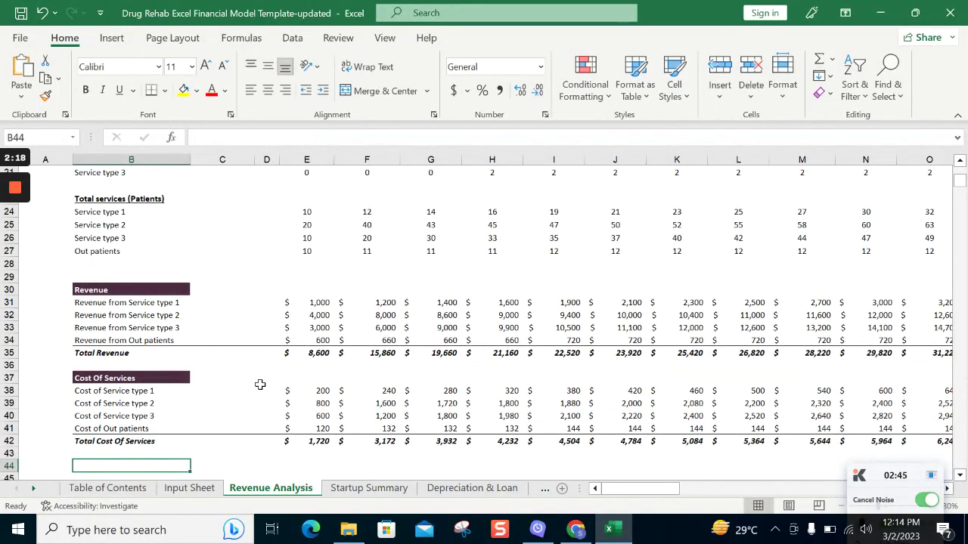
Open the Startup Summary sheet and look through the funding and expenses summary and the Funding table
click(369, 488)
click(281, 346)
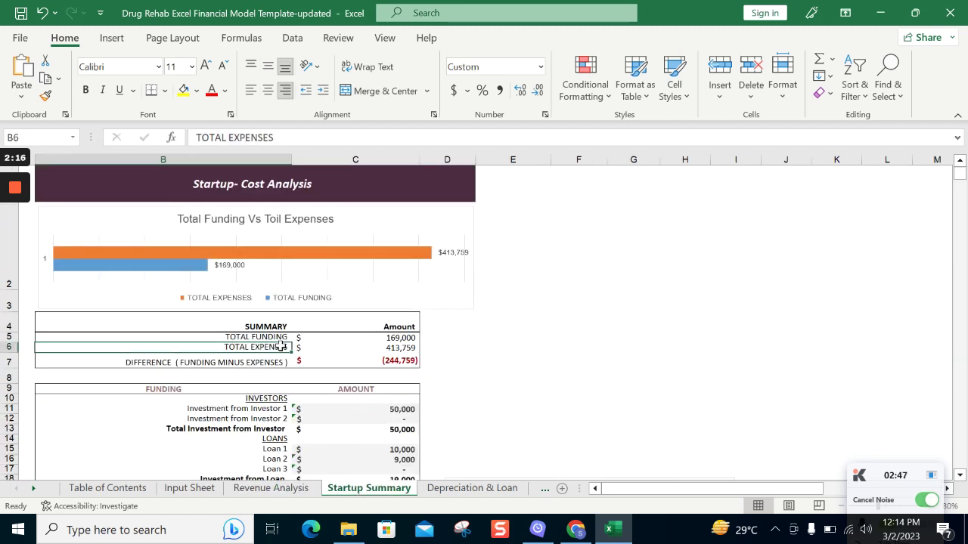
key(Down)
key(Down)
key(Down)
key(Down)
key(Down)
key(Down)
key(Down)
key(Down)
key(Down)
key(Down)
key(Down)
key(Down)
key(Down)
key(Down)
key(Down)
key(Down)
key(Down)
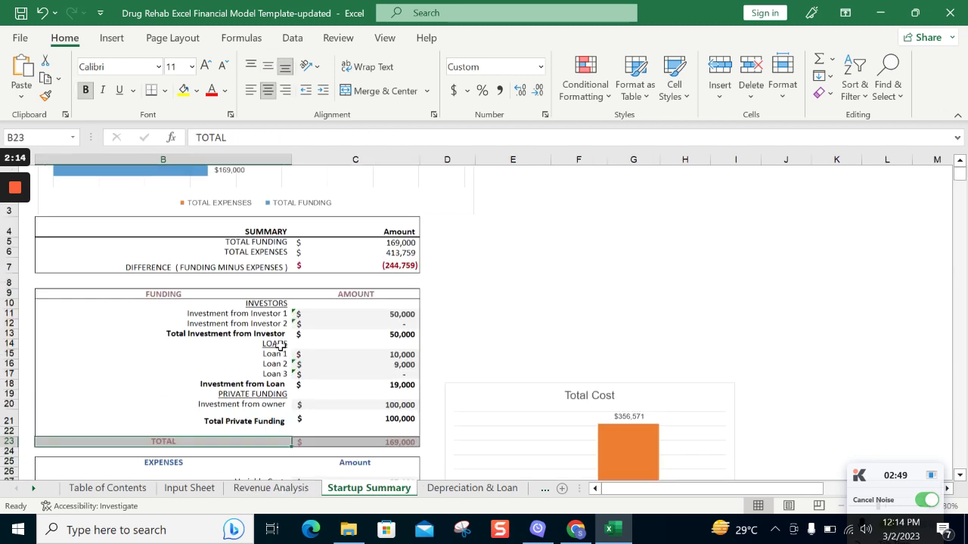
Look through the Expenses, Utilization of Funds, Start up Summary and Assets tables below the funding total
key(Down)
key(Down)
key(Down)
key(Down)
key(Down)
key(Down)
key(Down)
key(Down)
key(Down)
key(Down)
key(Down)
key(Down)
key(Down)
key(Down)
key(Down)
key(Down)
key(Down)
key(Down)
key(Down)
key(Down)
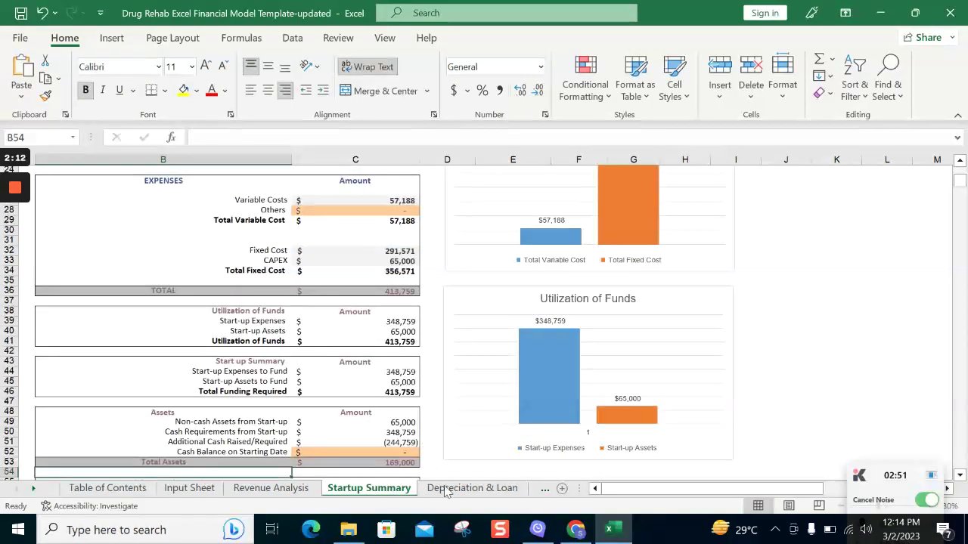
Open the Depreciation & Loan sheet and look through the Depreciation, Discontinued Assets and Assets Calculation tables
click(446, 488)
click(138, 318)
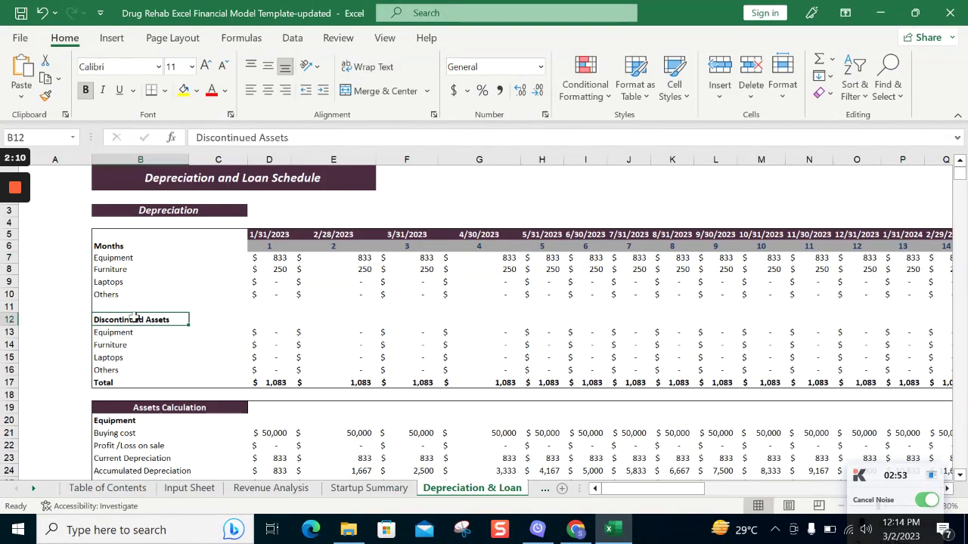
key(Down)
key(Down)
key(Down)
key(Down)
key(Down)
key(Down)
key(Down)
key(Down)
key(Down)
key(Down)
key(Down)
key(Down)
key(Down)
key(Down)
key(Down)
key(Down)
key(Down)
key(Down)
key(Down)
key(Down)
key(Down)
key(Down)
key(Down)
key(Down)
key(Down)
key(Down)
key(Down)
key(Down)
key(Down)
key(Down)
key(Down)
key(Down)
key(Down)
key(Down)
key(Down)
key(Down)
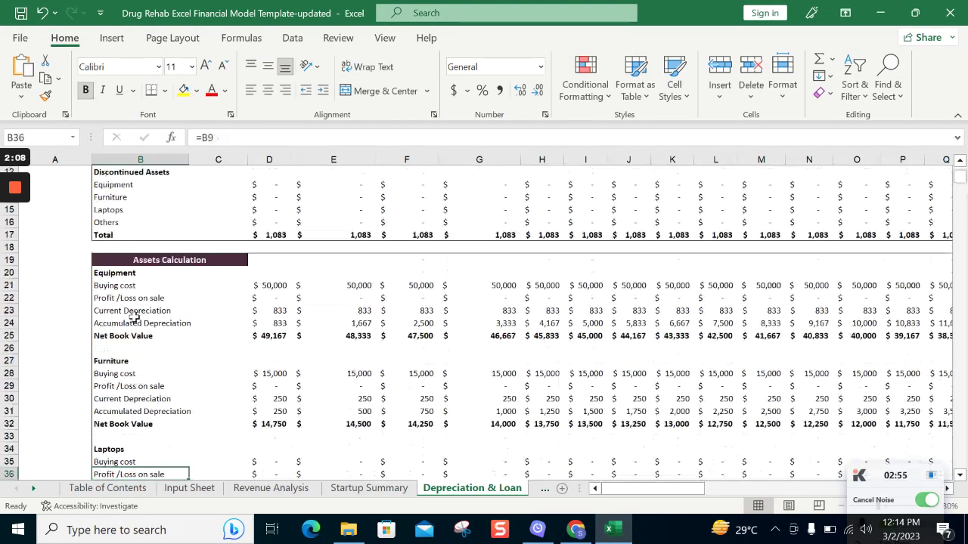
Look through the remaining asset calculations and the Loan Amortization section down to the Loan 3 schedule
key(Down)
key(Down)
key(Down)
key(Down)
key(Down)
key(Down)
key(Down)
key(Down)
key(Down)
key(Down)
key(Down)
key(Down)
key(Down)
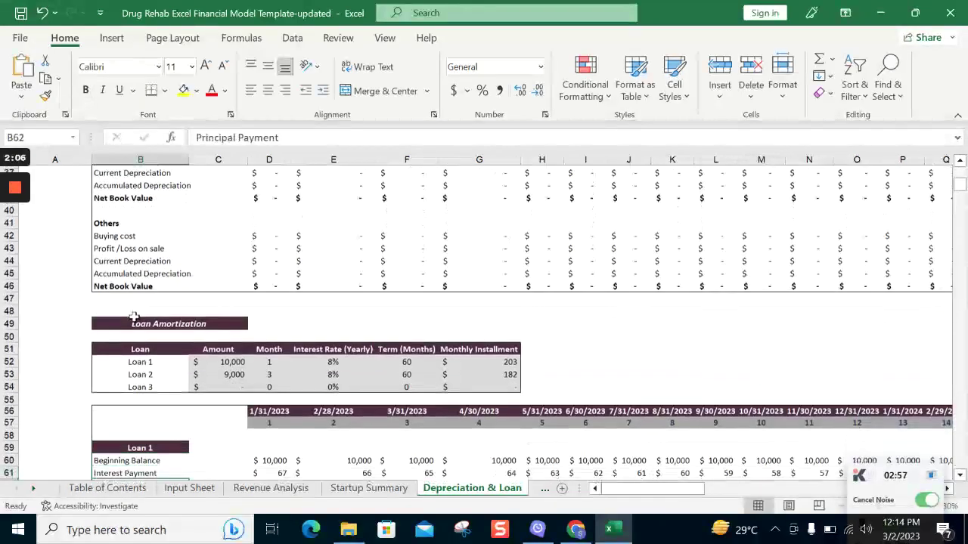
key(Down)
key(Down)
key(Down)
key(Down)
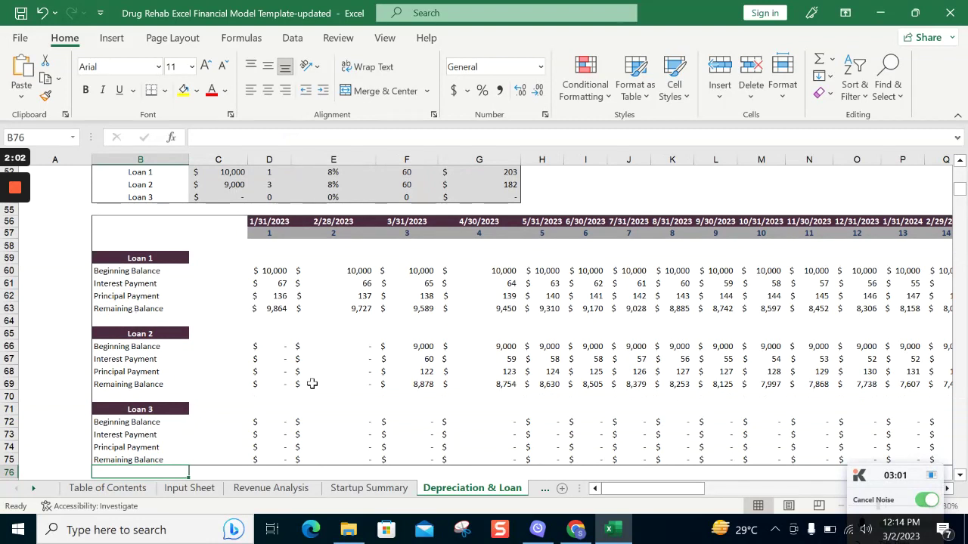
View the Monthly P&L sheet, and open the Yearly P&L sheet to look through its revenue, gross profit and operating expenses
click(544, 489)
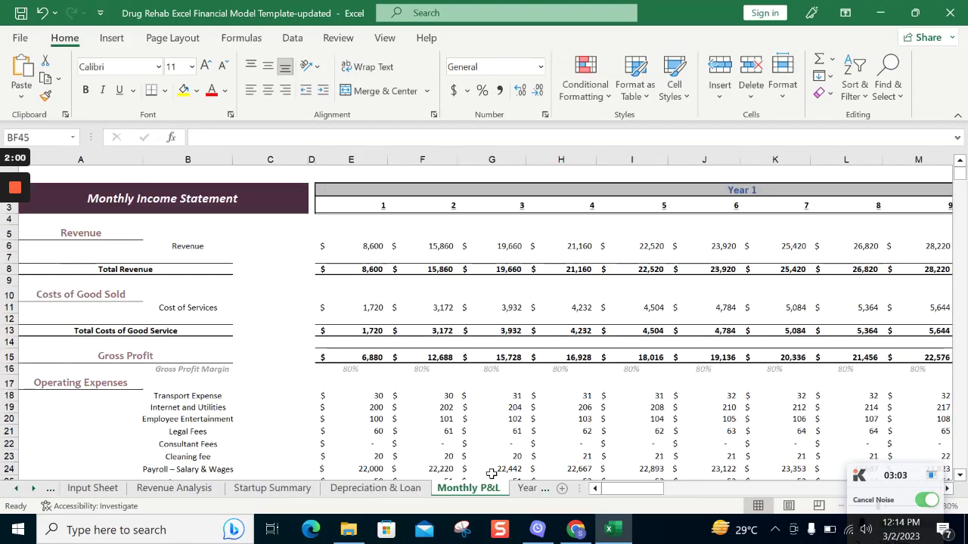
click(523, 490)
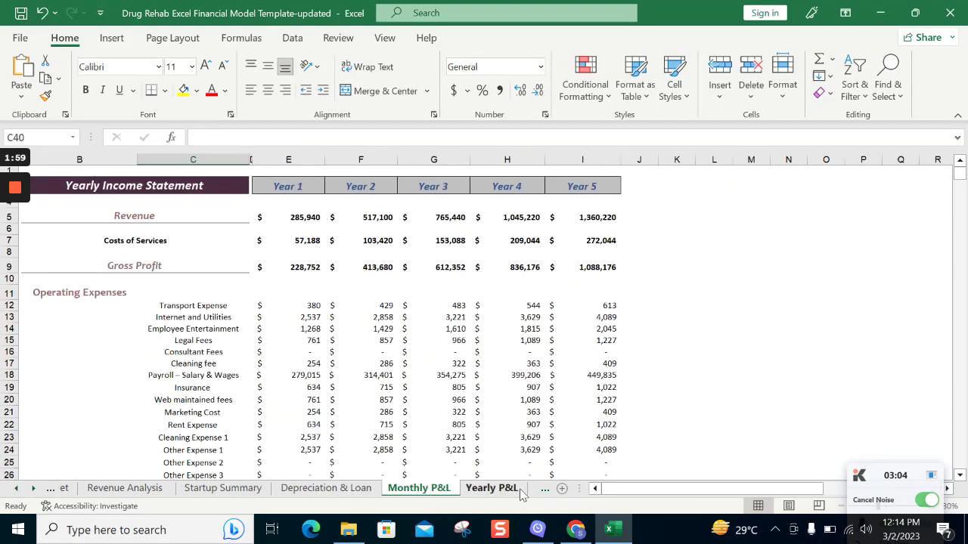
click(301, 385)
key(Down)
key(Down)
key(Down)
key(Down)
key(Down)
key(Down)
key(Down)
key(Down)
key(Down)
key(Down)
key(Down)
key(Down)
key(Down)
key(Down)
key(Down)
key(Down)
key(Down)
key(Down)
key(Down)
key(Down)
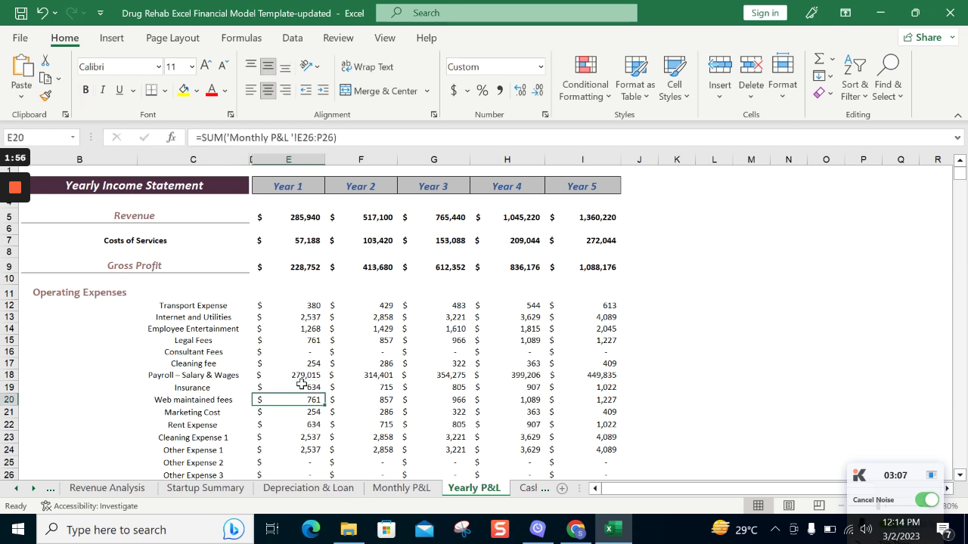
Open the Cash Flow Statement sheet and look through the Cash Flow from Operations and Cash Flow from Investing sections
click(530, 489)
click(199, 294)
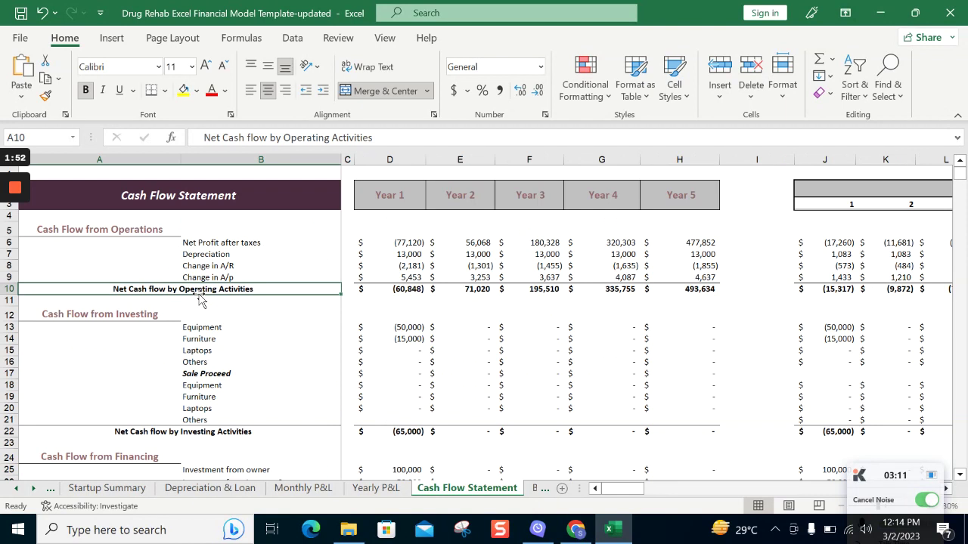
key(Down)
key(Down)
key(Down)
key(Down)
key(Down)
key(Down)
key(Down)
key(Down)
key(Down)
key(Down)
key(Down)
key(Down)
key(Down)
key(Down)
key(Down)
key(Down)
key(Down)
key(Down)
key(Down)
key(Down)
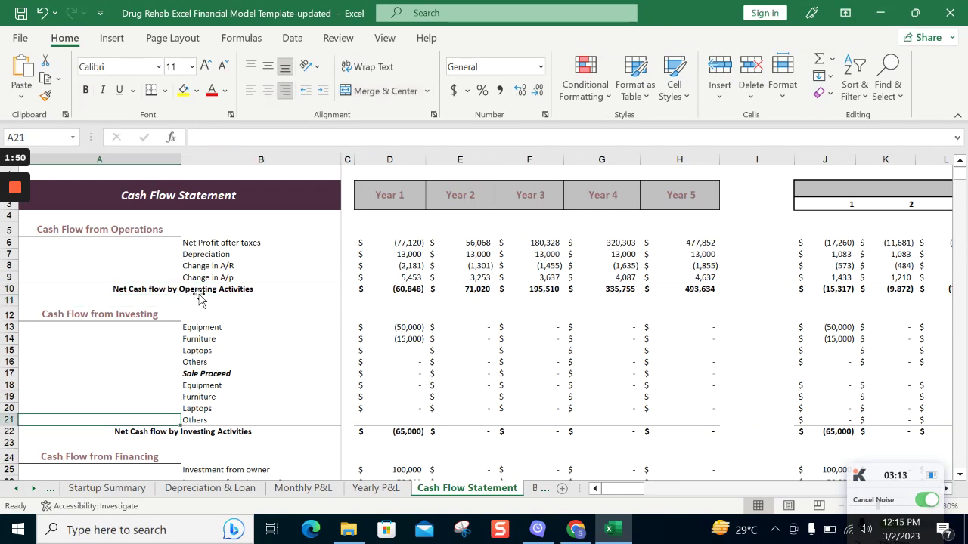
Examine the Cash Flow from Financing section of the cash flow statement, down to the Net Cash row
key(Down)
key(Down)
key(Down)
key(Down)
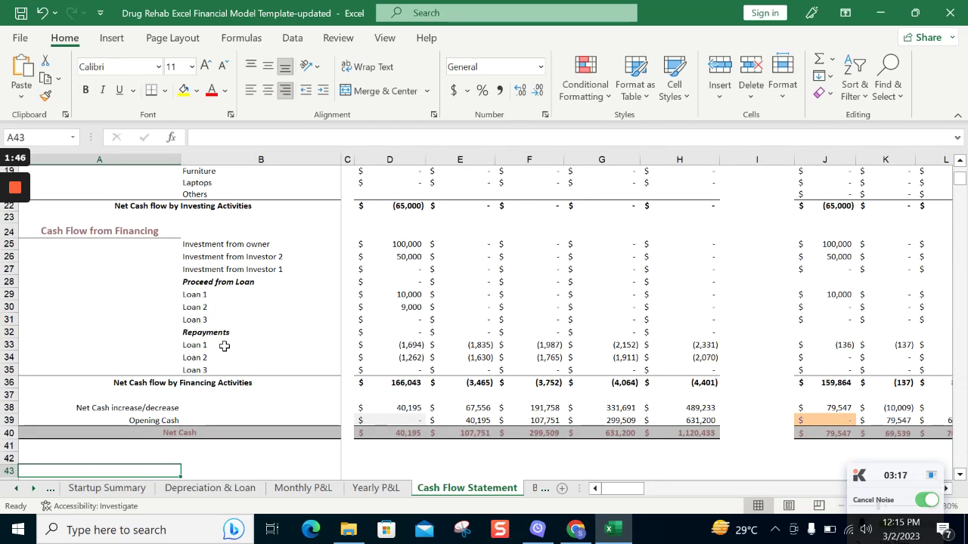
click(190, 430)
Open the Balance Sheet and review the liabilities, the Capital Investment section and the Total Equity & Liability row
click(534, 490)
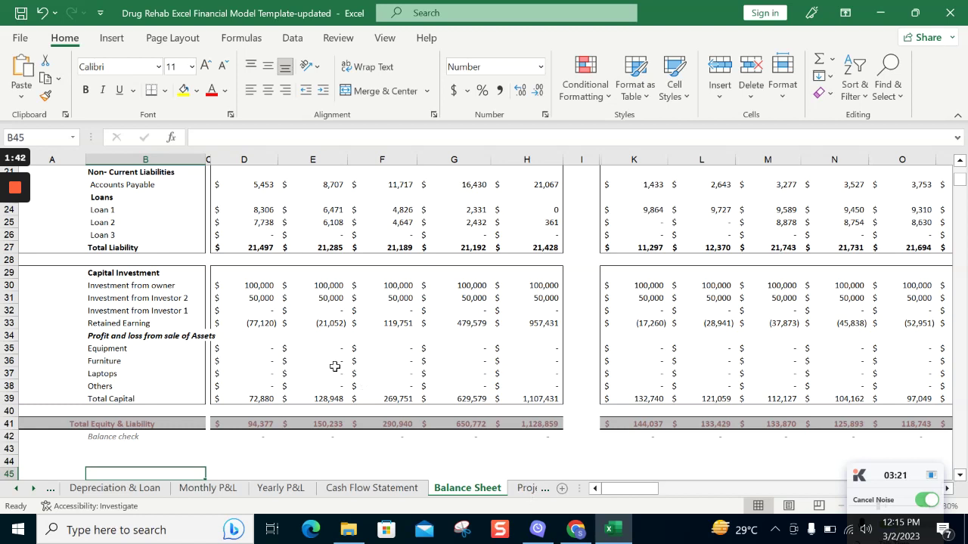
click(194, 383)
click(134, 310)
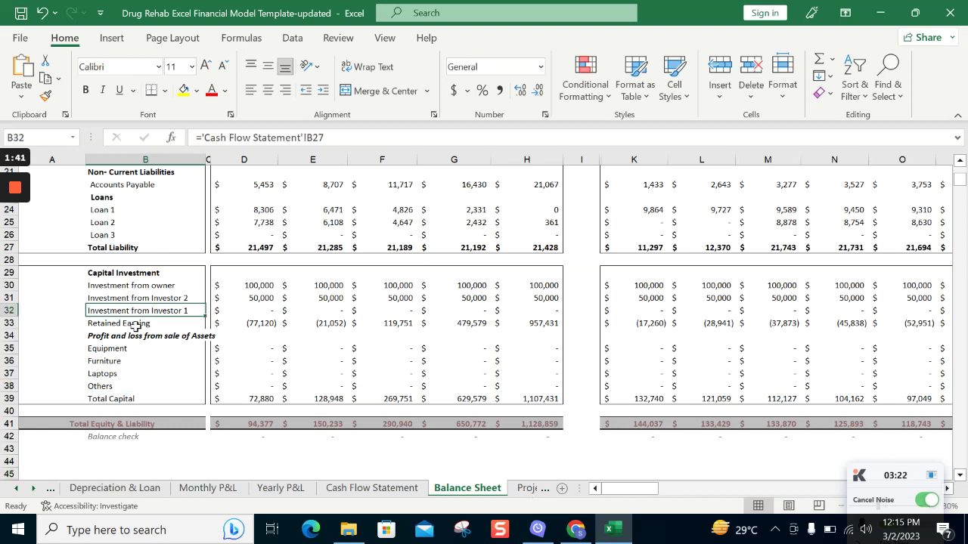
click(93, 425)
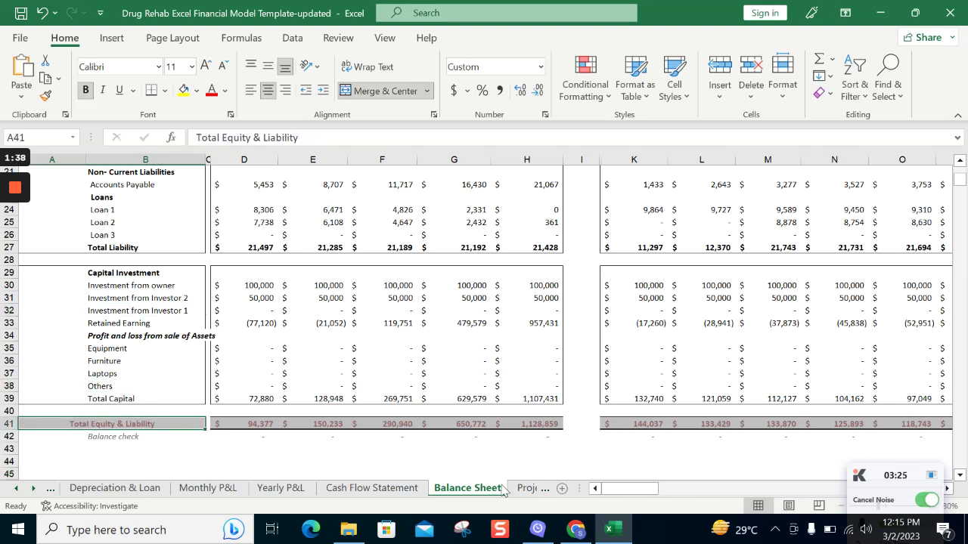
Open the Project Evaluation sheet and examine the Company Valuation table and the Value of Company as at Year 1 section
click(529, 488)
click(284, 312)
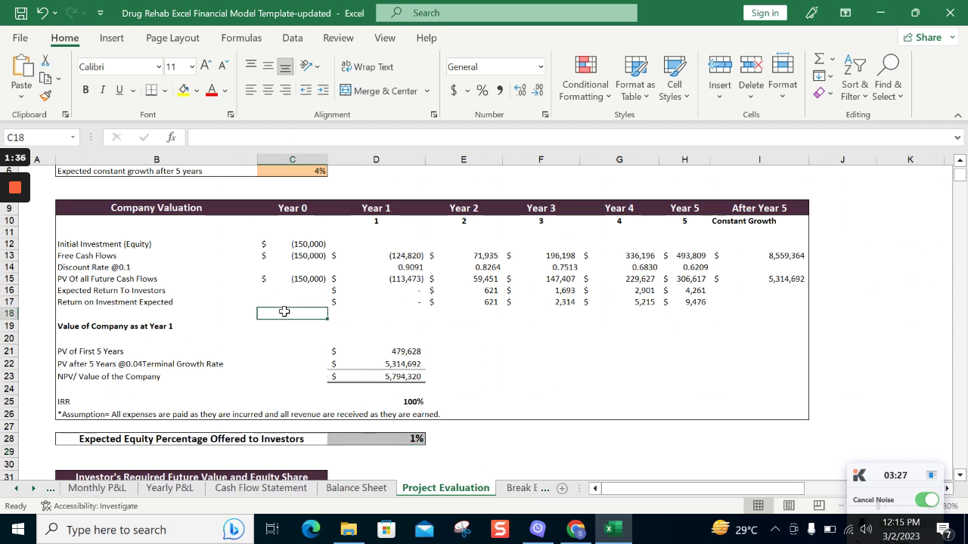
key(Down)
key(Down)
key(Down)
key(Down)
key(Down)
key(Down)
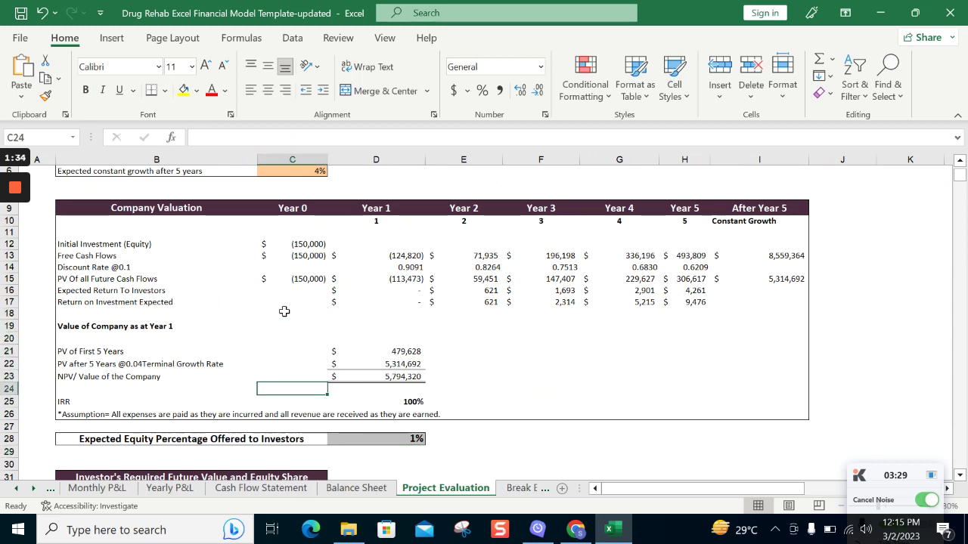
Look through the investor's future value and equity share, Burn Rate Analysis and Minimum Investment Required tables below the company valuation
key(Down)
key(Down)
key(Down)
key(Down)
key(Down)
key(Down)
key(Down)
key(Down)
key(Down)
key(Down)
key(Down)
key(Down)
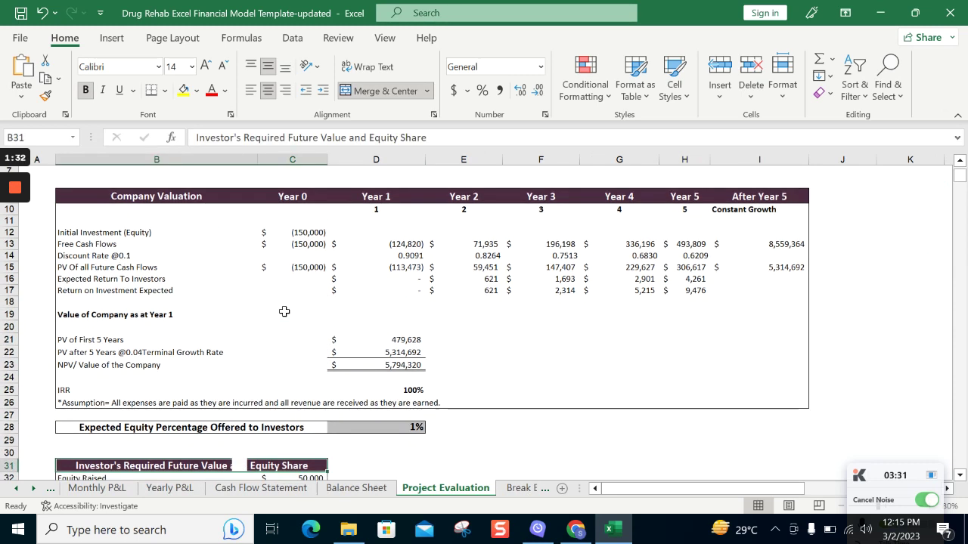
key(Down)
key(Down)
key(Down)
key(Down)
key(Down)
key(Down)
key(Down)
key(Down)
key(Down)
key(Down)
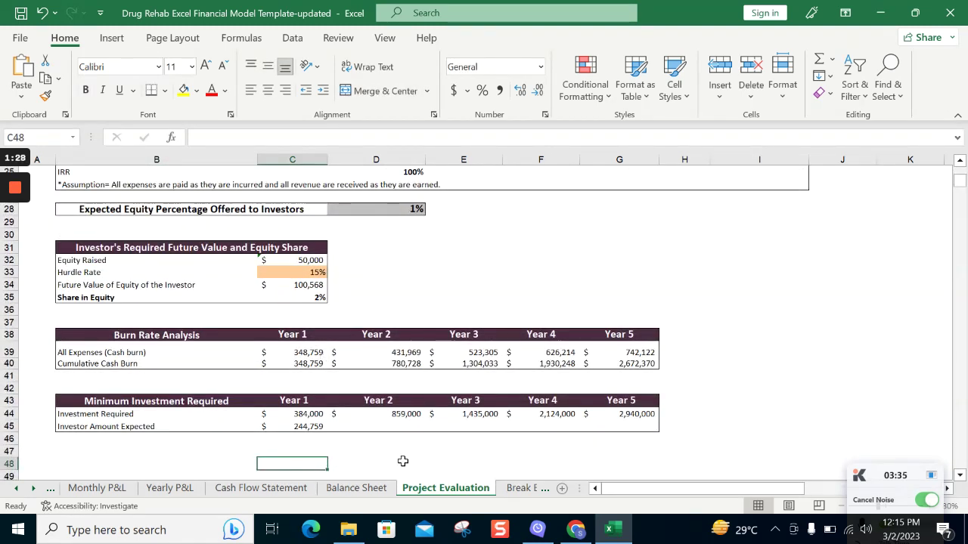
Open the Break Even Analysis sheet and examine the Variable Costs and Break Even Sales rows
click(527, 490)
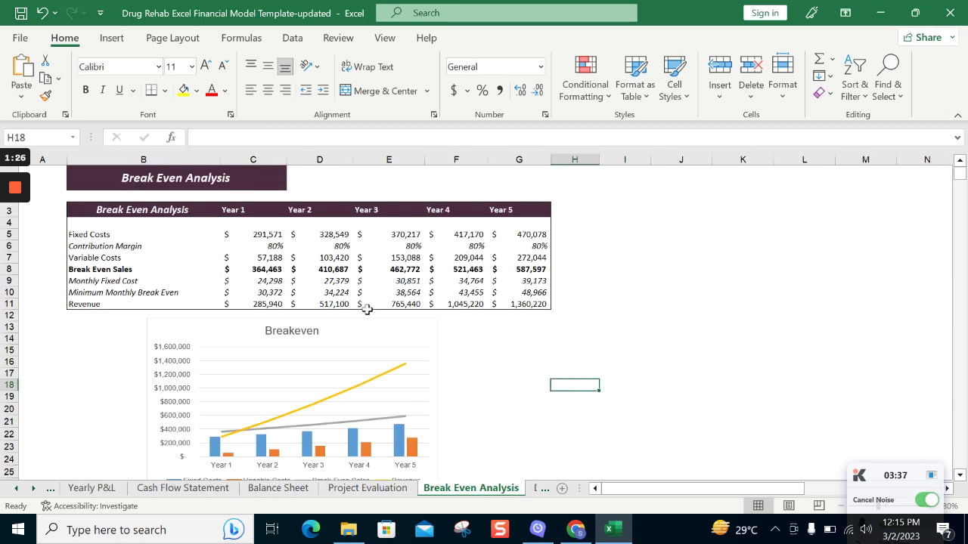
click(115, 271)
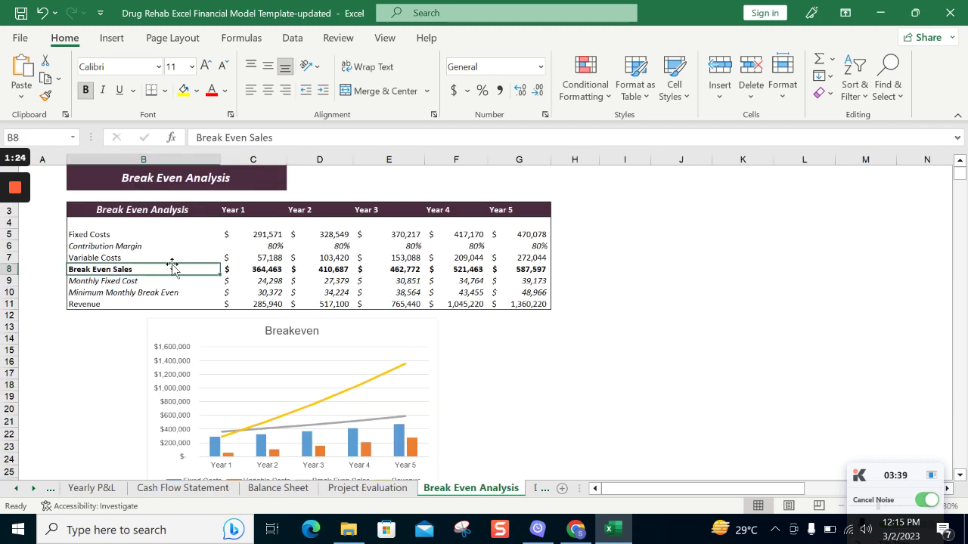
click(261, 258)
click(144, 268)
Open the Diagnostic Tools sheet and go through the Gross Profit and Operating Expense as a Percent of Sales values
click(533, 488)
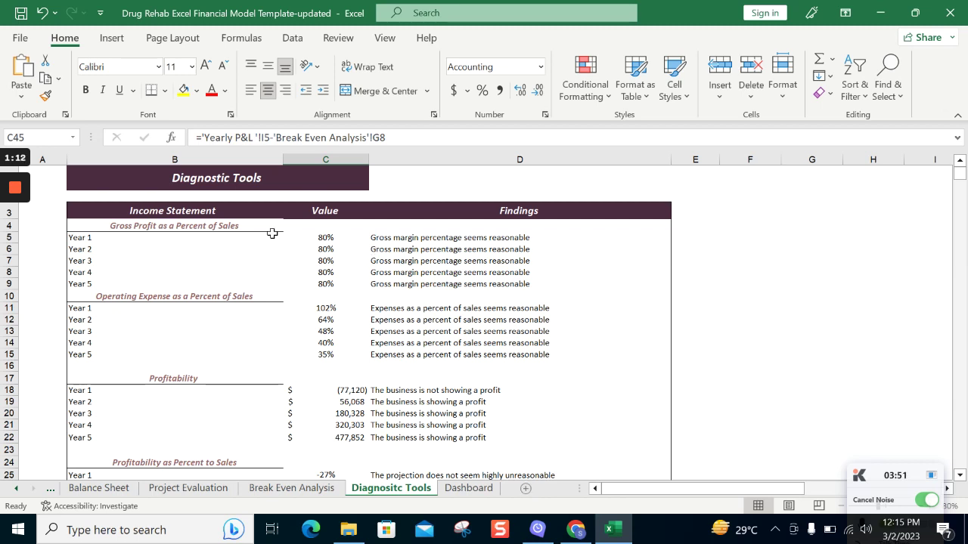
click(309, 238)
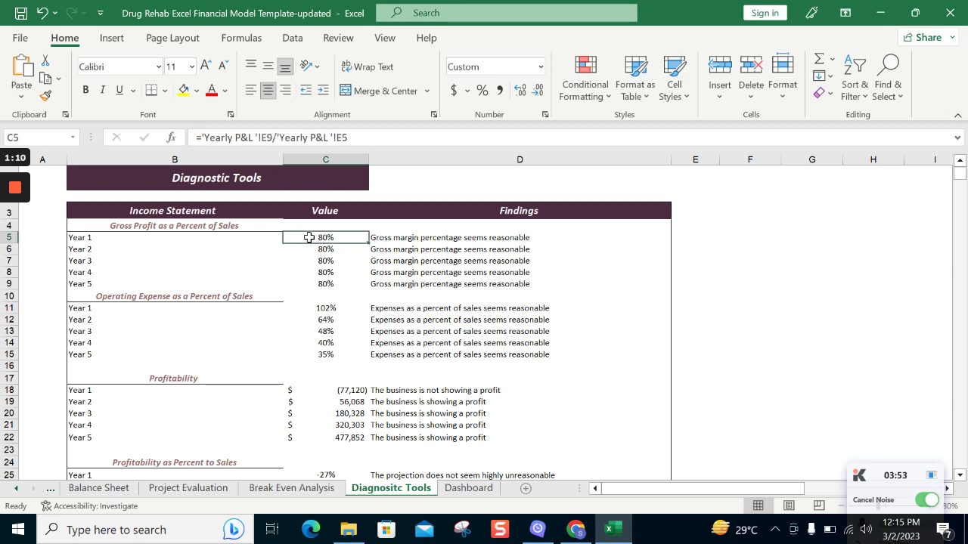
key(Down)
key(Down)
key(Down)
key(Down)
key(Down)
key(Down)
key(Down)
key(Down)
key(Down)
key(Down)
key(Down)
key(Down)
key(Down)
key(Down)
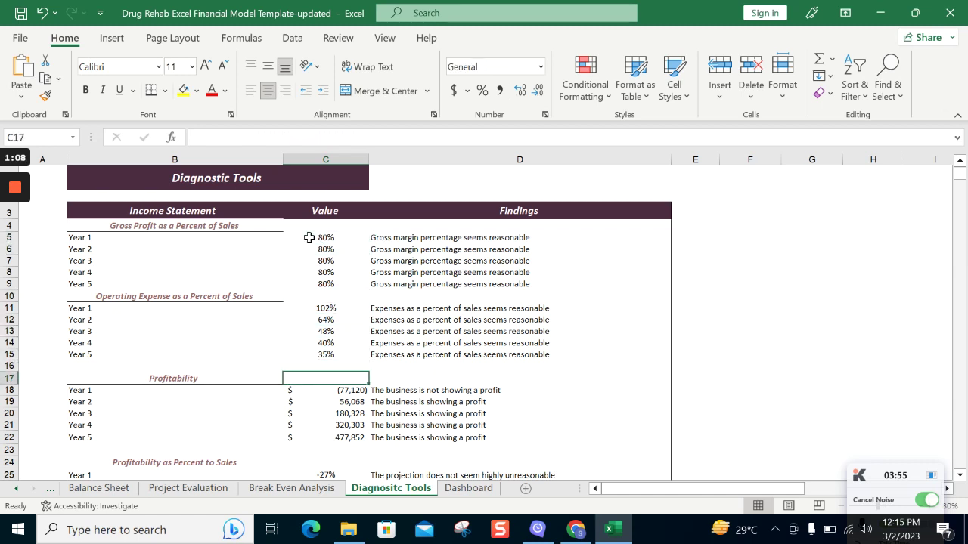
Examine the Year 1 row of the Profitability section in the Income Statement diagnostics
key(Up)
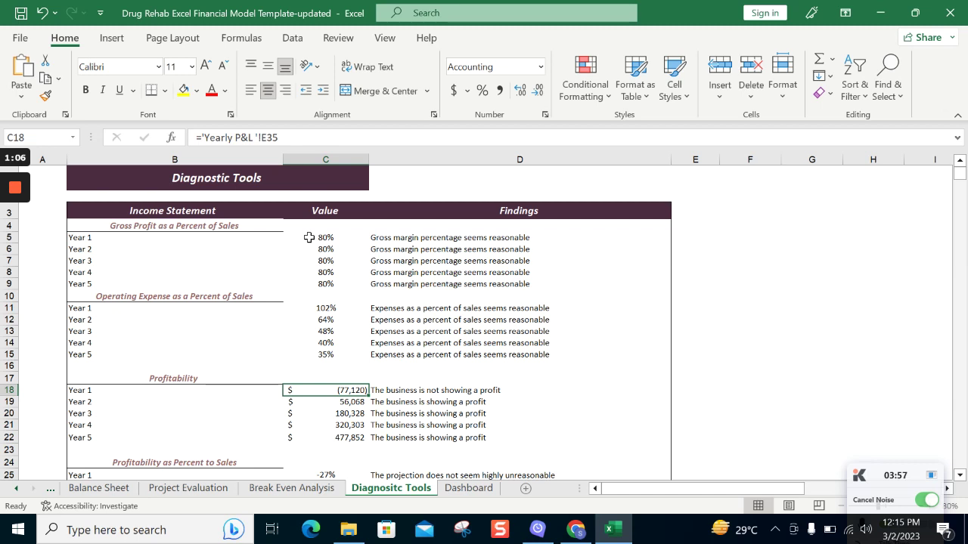
key(Down)
key(Up)
key(Left)
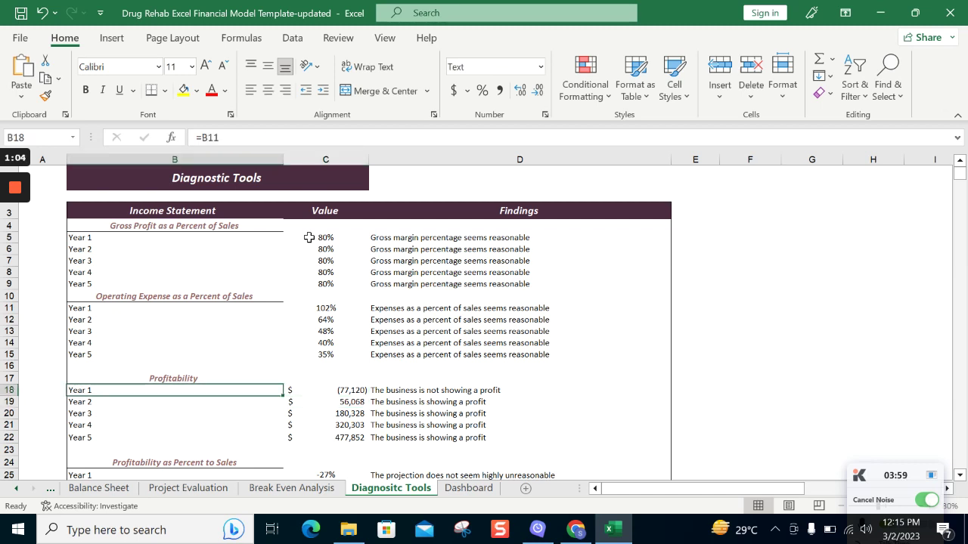
key(Right)
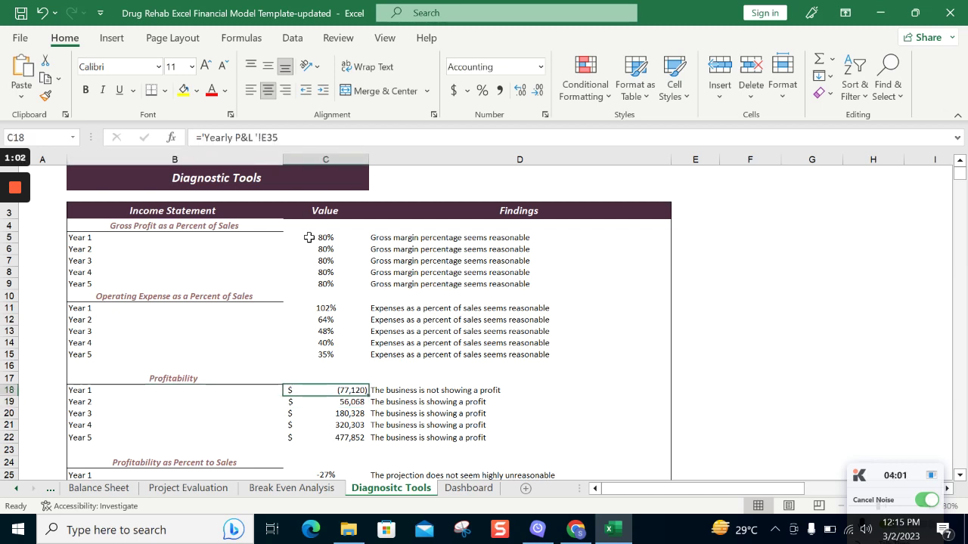
Open the Dashboard sheet and look over its Profitability, Operating Expenses, Cashflow and Net Cash charts, including the Year 2 operating expenses bar
click(466, 490)
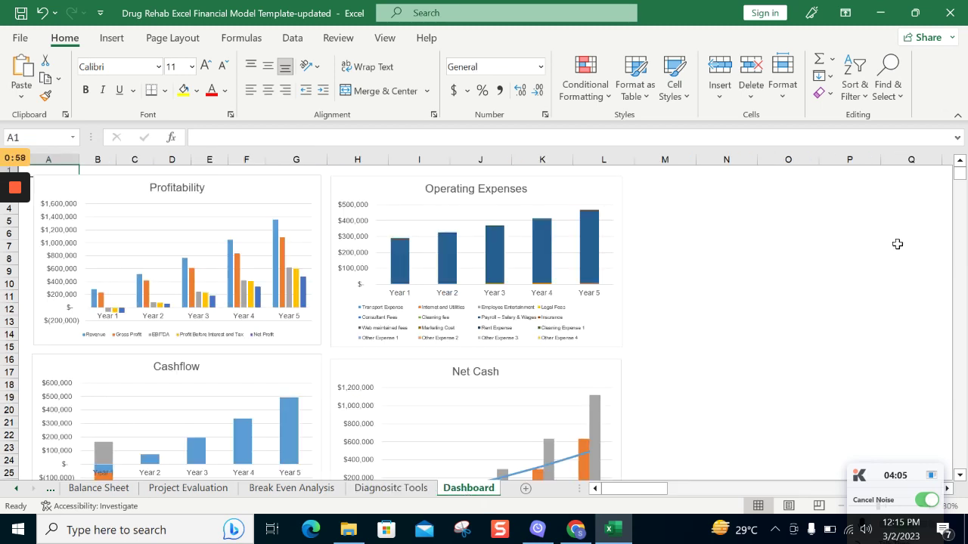
drag(960, 176, 963, 179)
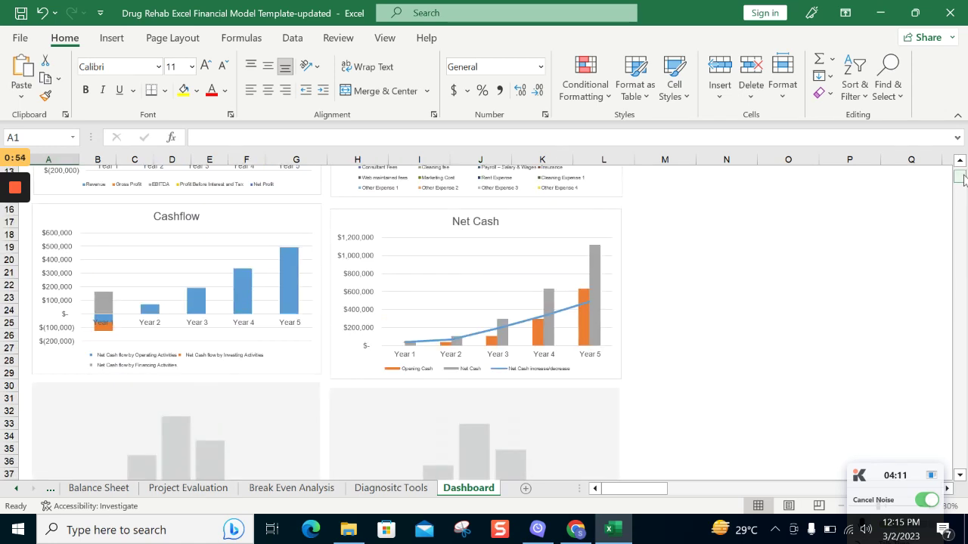
scroll(446, 254, up, 4)
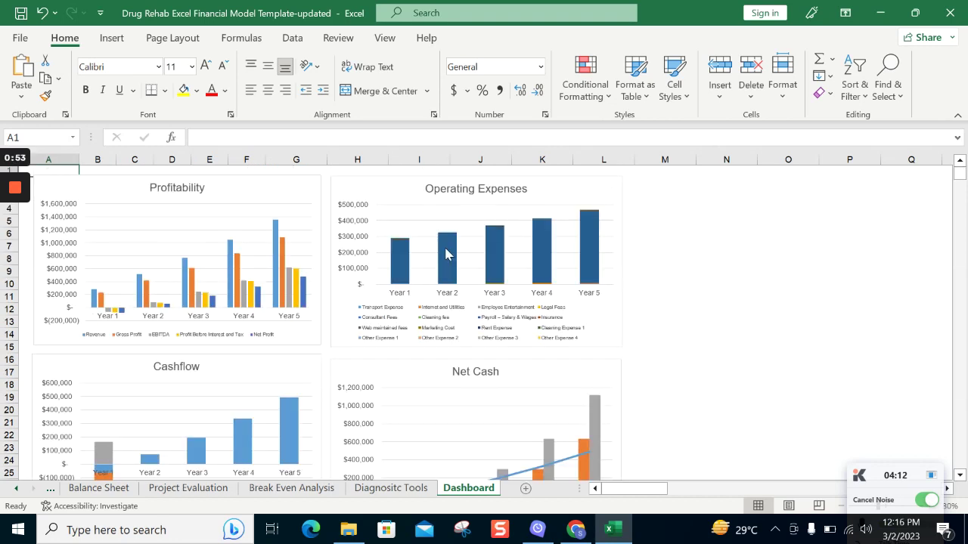
mouse_move(447, 254)
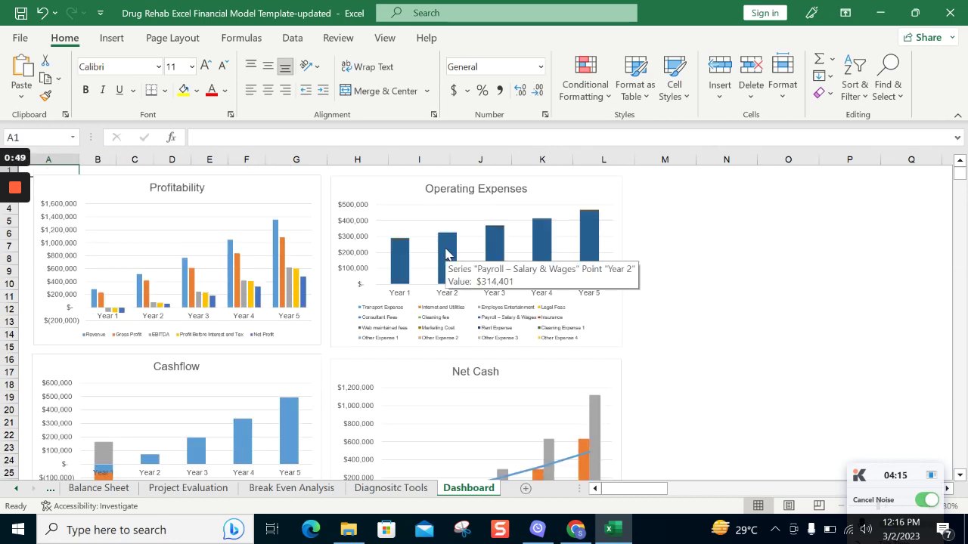